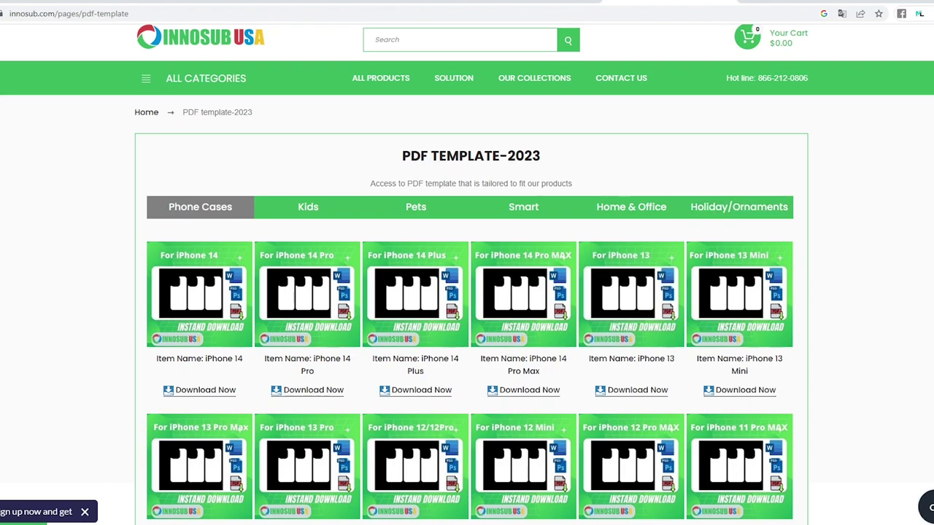
- Import all pages of the i14 PDF phone case template onto the blank page, using internal import
mouse_move(259, 78)
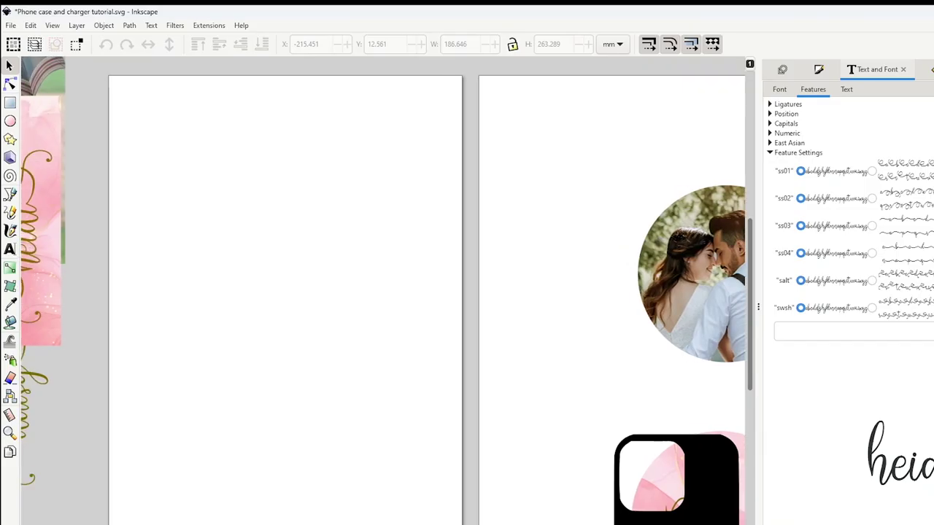
scroll(382, 290, "left", 3)
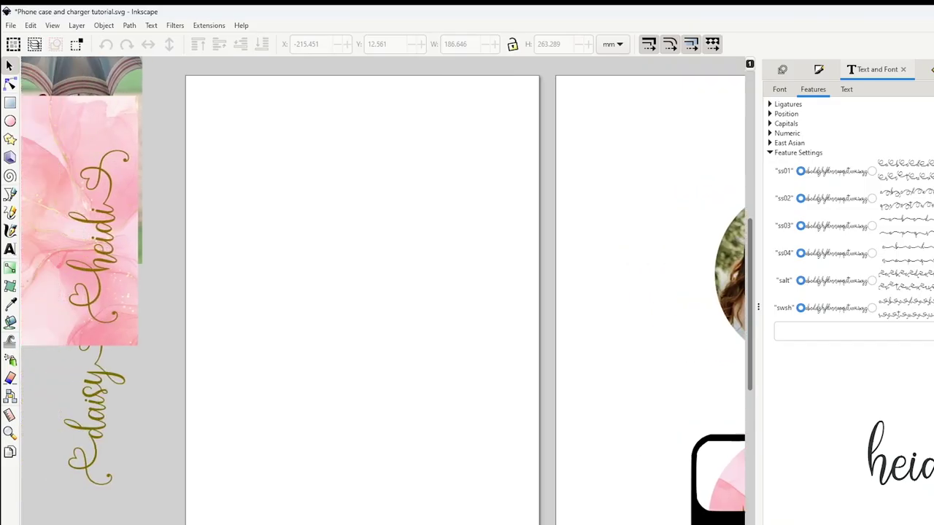
scroll(382, 290, "right", 6)
scroll(382, 290, "left", 6)
scroll(384, 290, "left", 2)
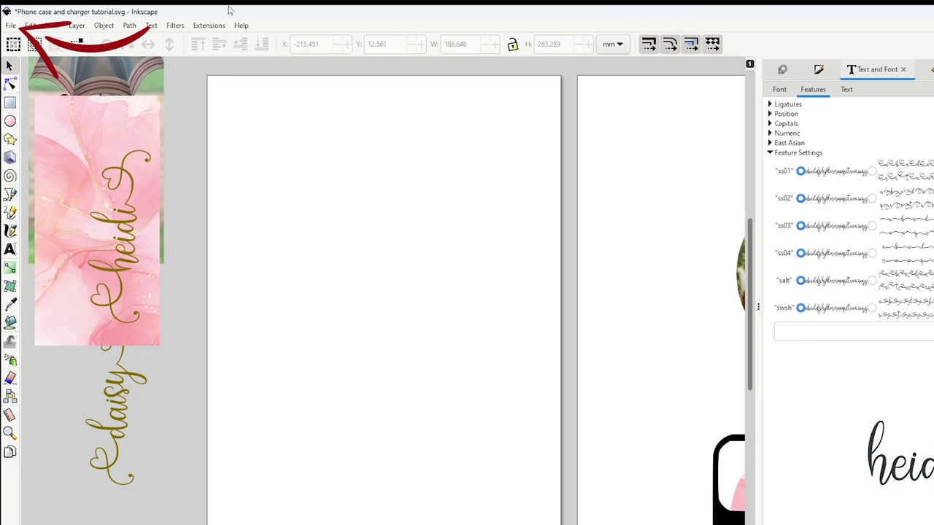
left_click(11, 26)
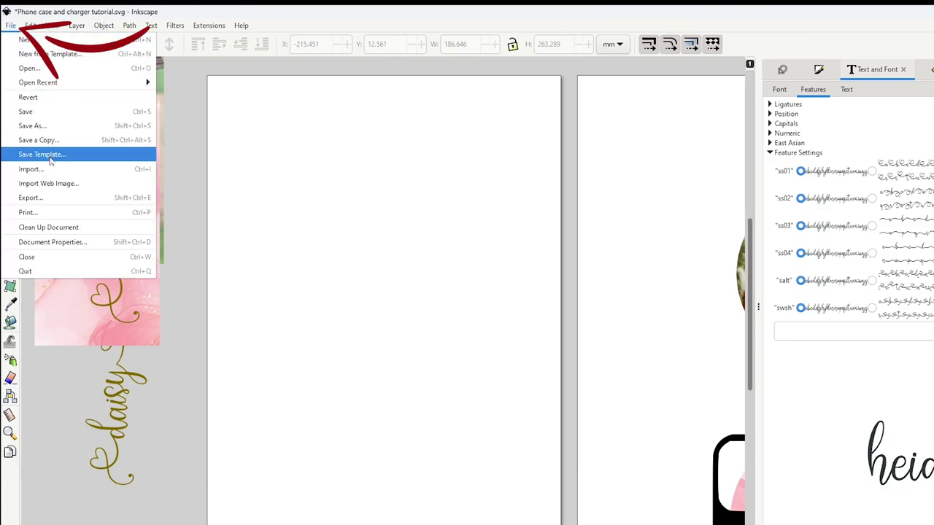
key("Escape")
key("ctrl+i")
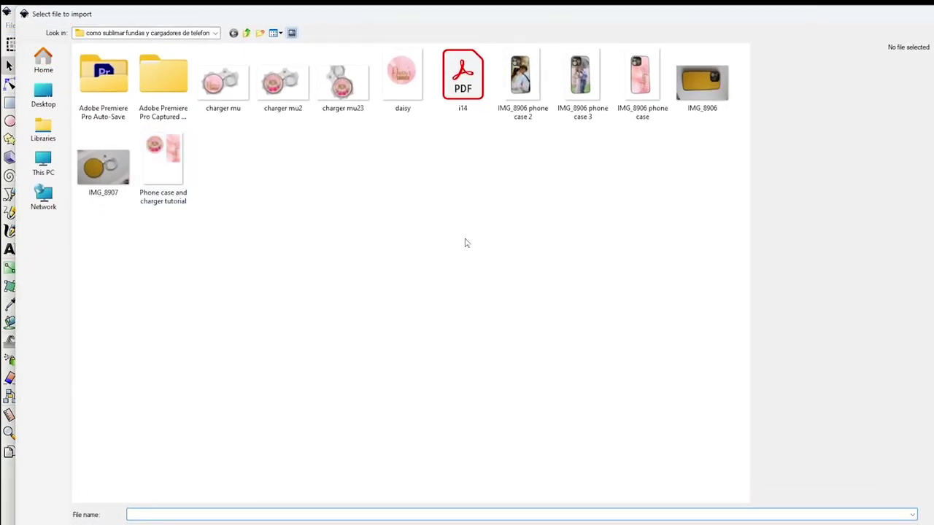
left_click(467, 99)
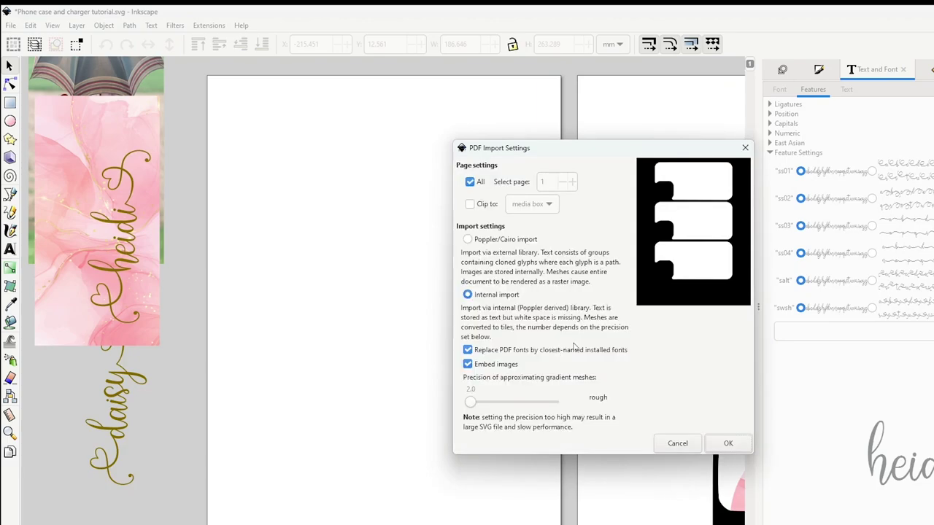
left_click(727, 443)
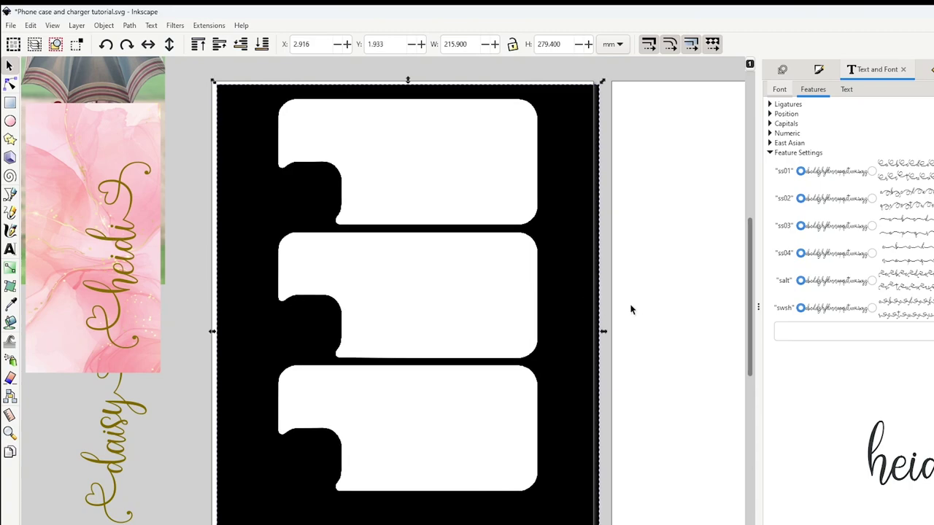
- Fill the three white phone-case cutouts of the imported template with gray using the Paint Bucket
left_click(611, 310)
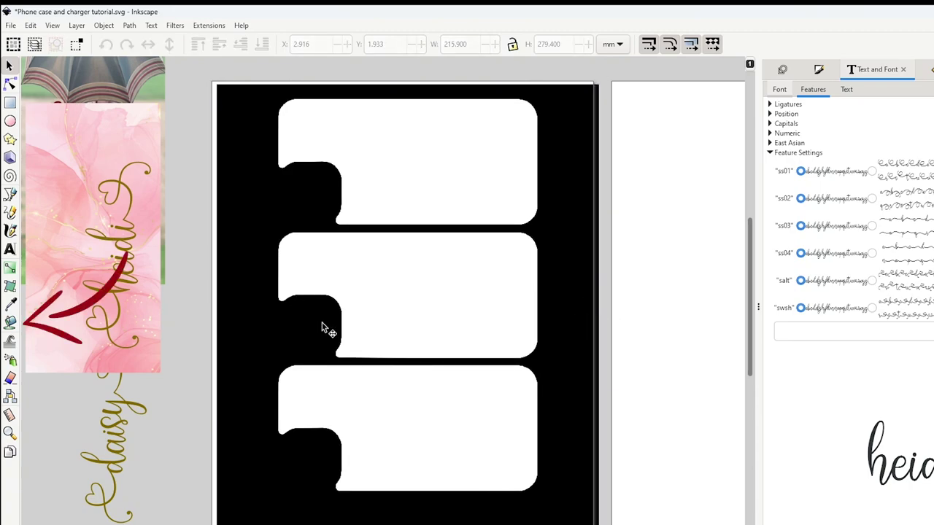
left_click(10, 322)
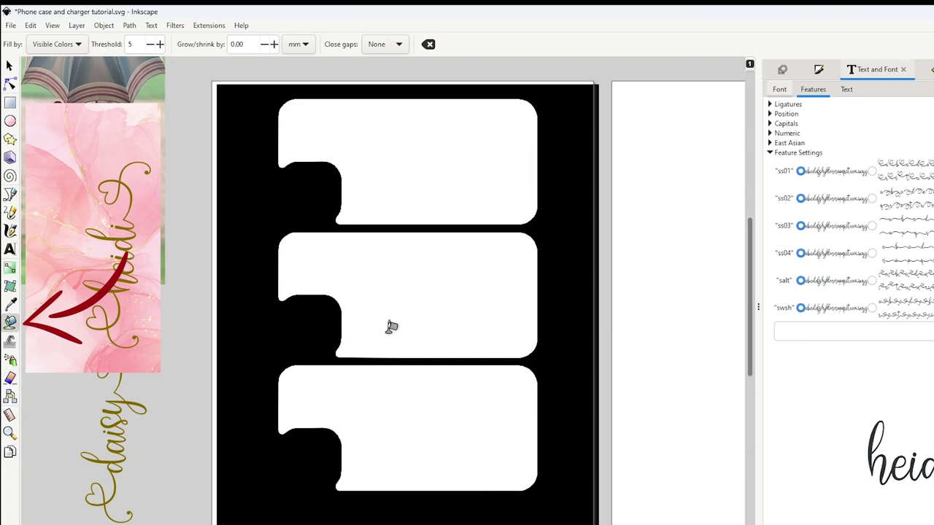
left_click(422, 388)
left_click(431, 250)
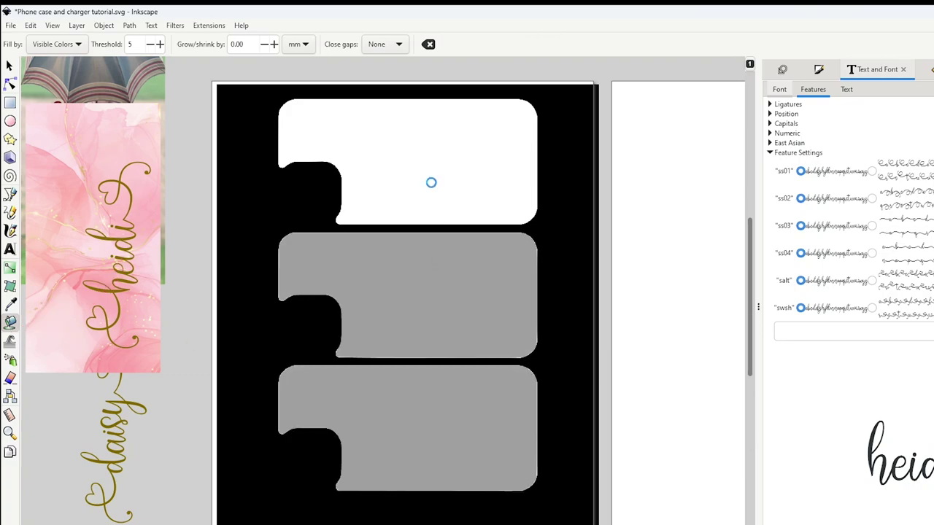
left_click(431, 183)
- Delete the black template background around the gray phone-case shapes, and shift the remaining shapes slightly down
left_click(8, 65)
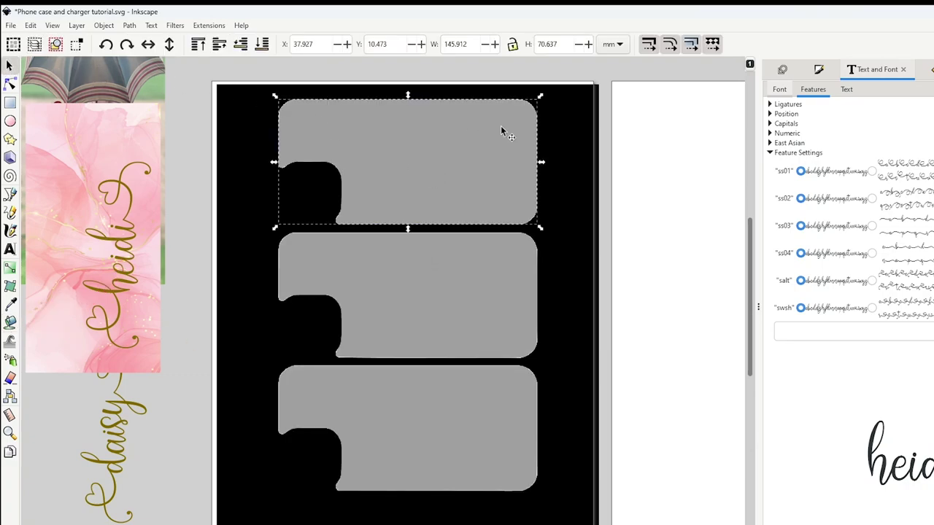
left_click(586, 215)
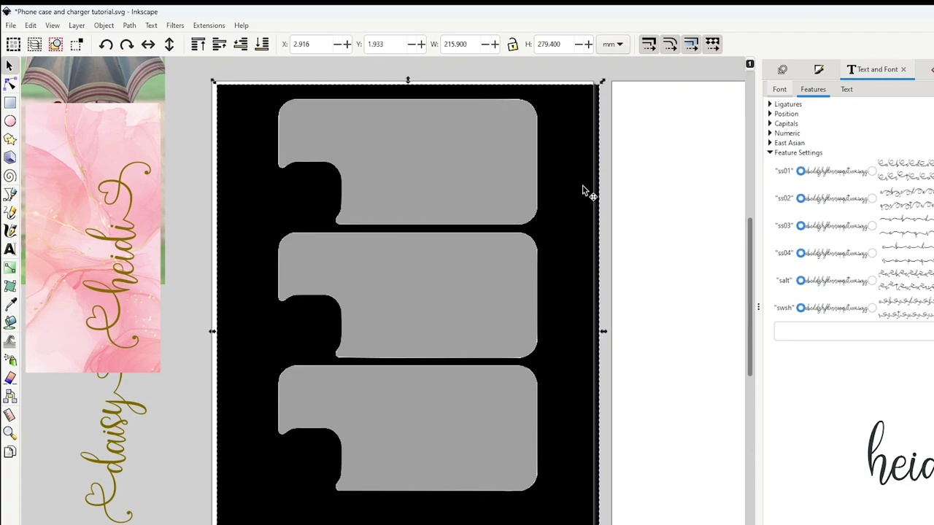
key("Delete")
left_click_drag(250, 97, 597, 514)
left_click_drag(504, 416, 500, 438)
left_click(498, 425)
left_click(490, 357)
left_click(493, 351)
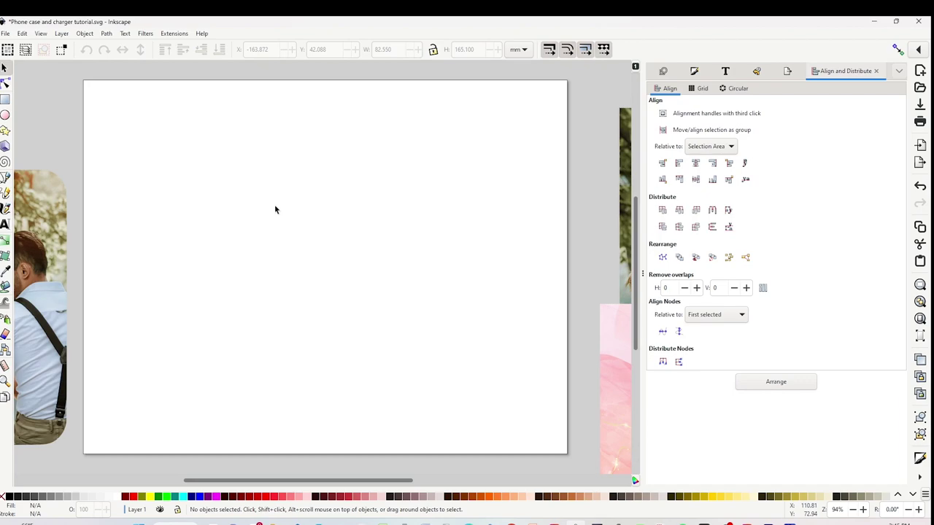
- Draw an upright blue rectangle about 84 by 141 mm on the empty page and shift it slightly up
left_click(6, 99)
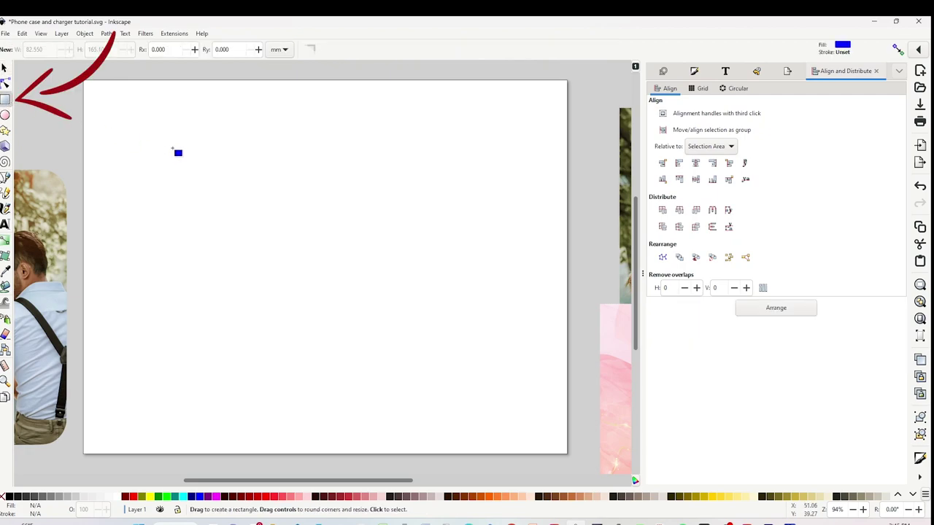
left_click_drag(178, 147, 324, 393)
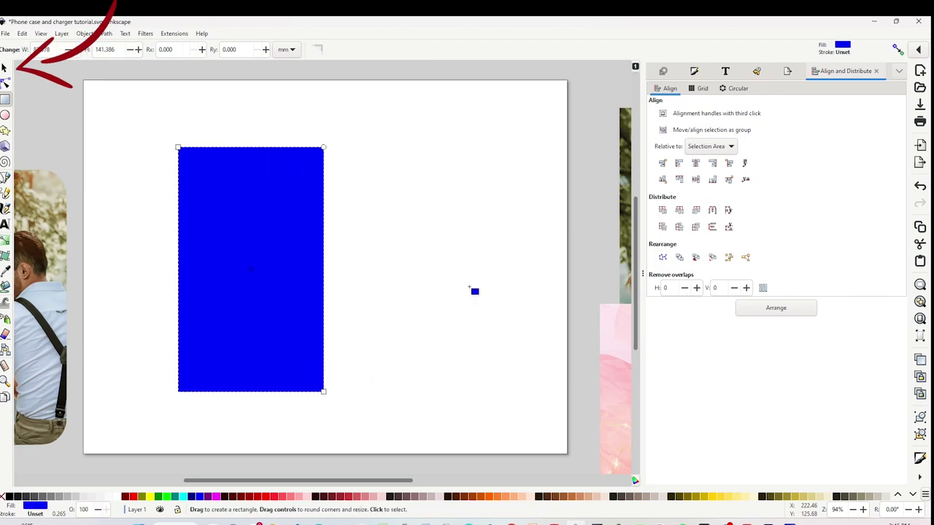
left_click(3, 68)
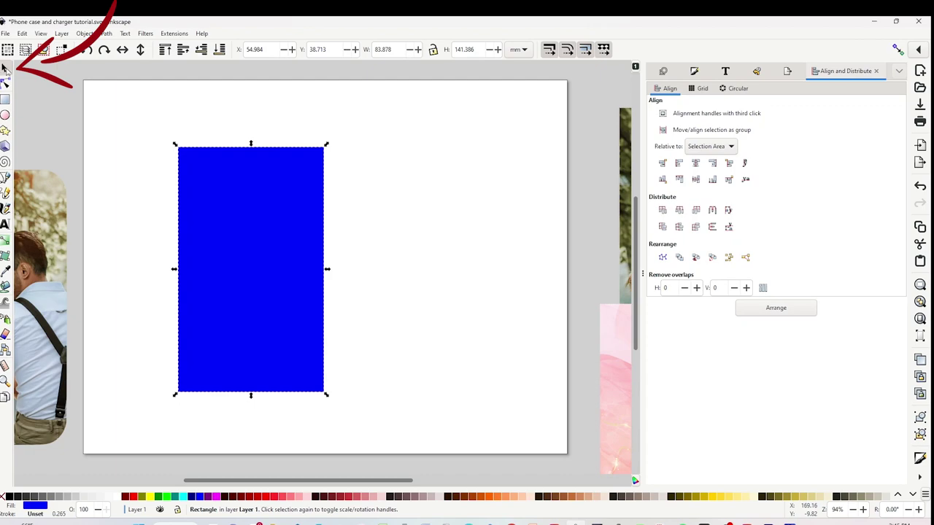
left_click_drag(244, 246, 255, 245)
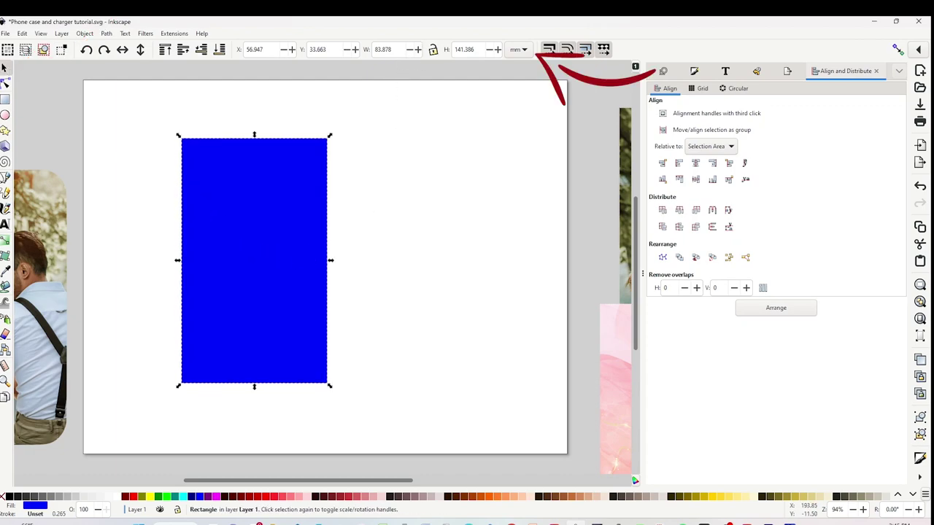
- Switch the units to inches and set the rectangle to 3.25 in wide by 6.5 in high
left_click(526, 52)
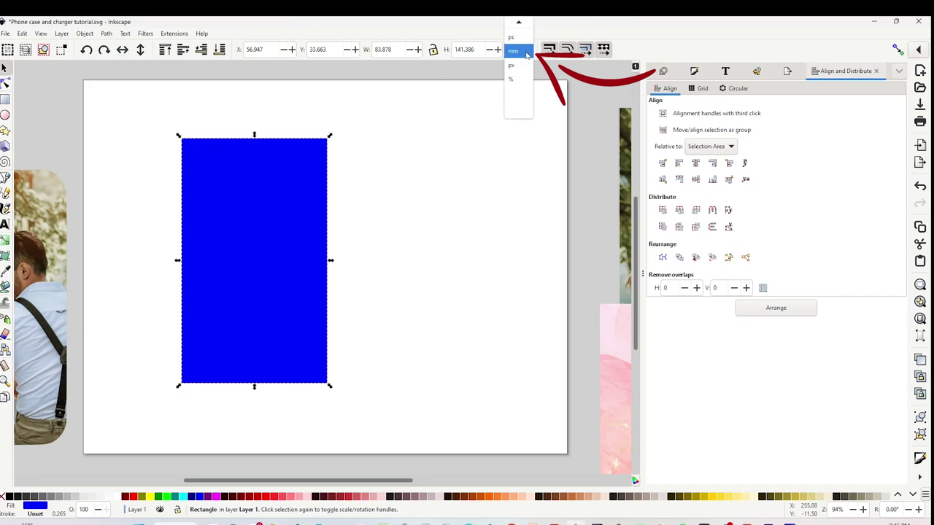
scroll(514, 44, "up", 2)
left_click(513, 38)
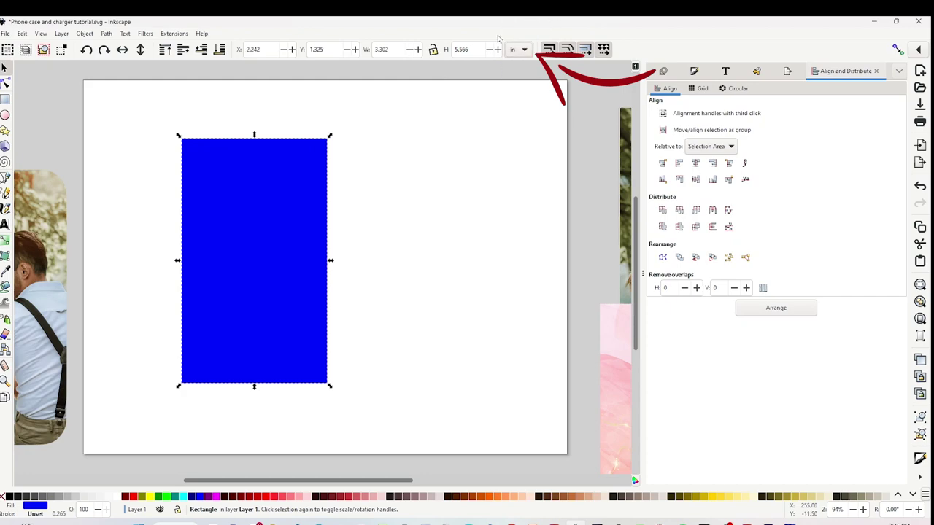
left_click(392, 49)
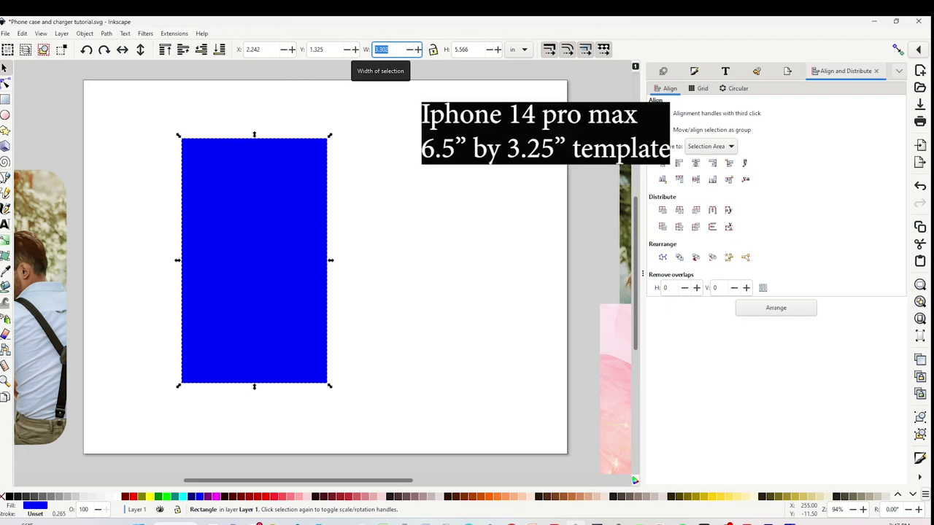
type("3")
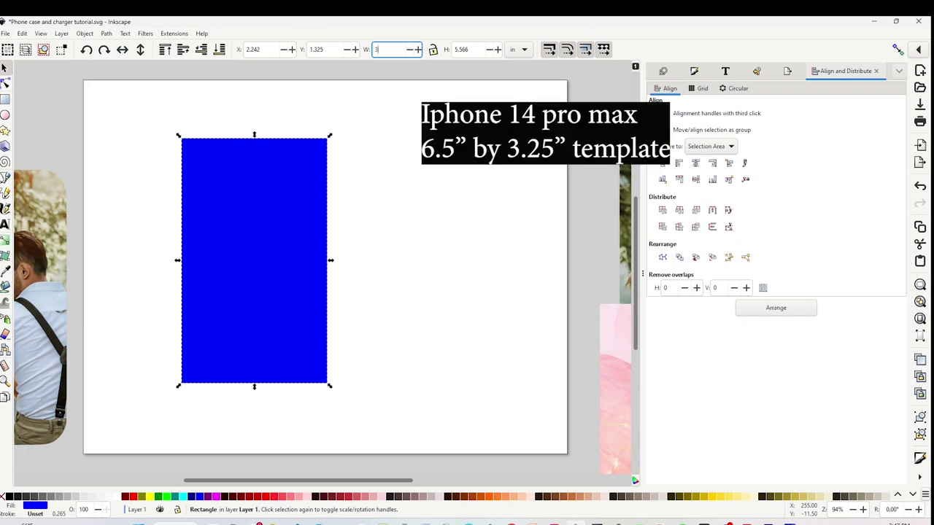
key("Tab")
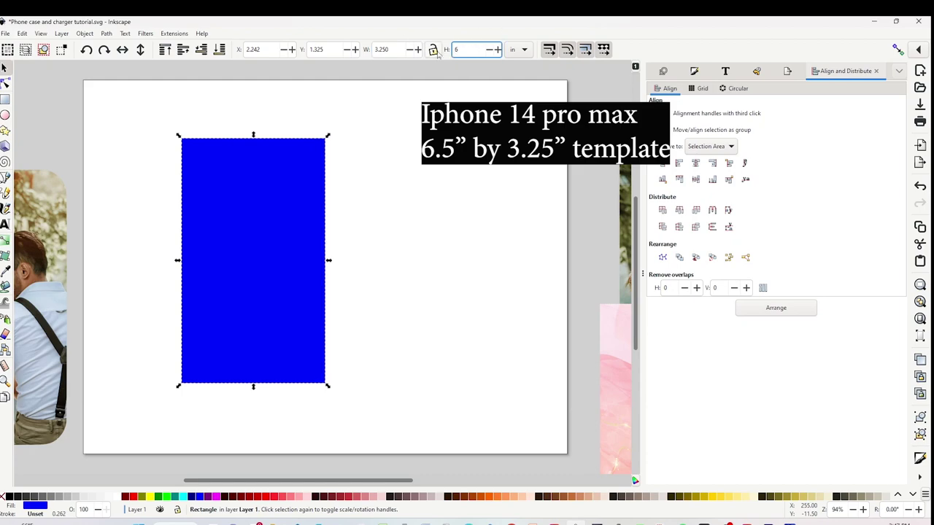
key("BackSpace")
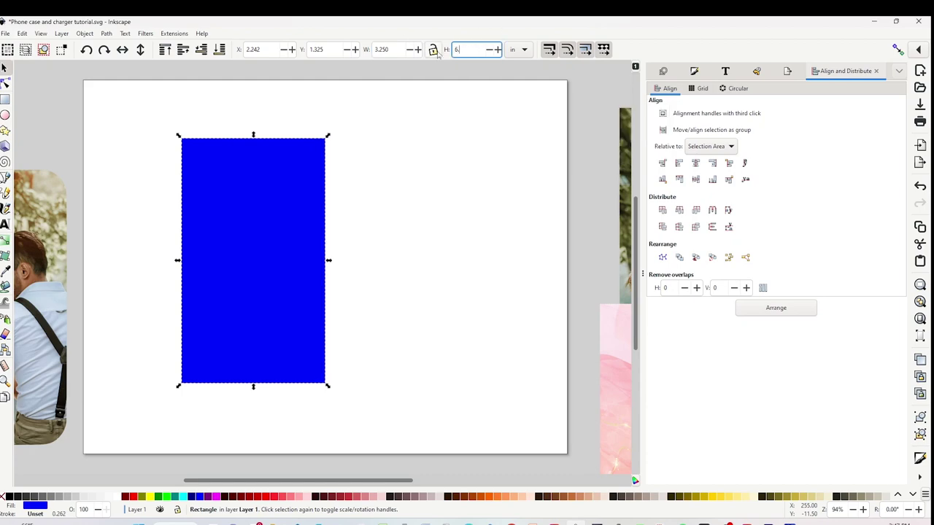
type("6.5")
key("Return")
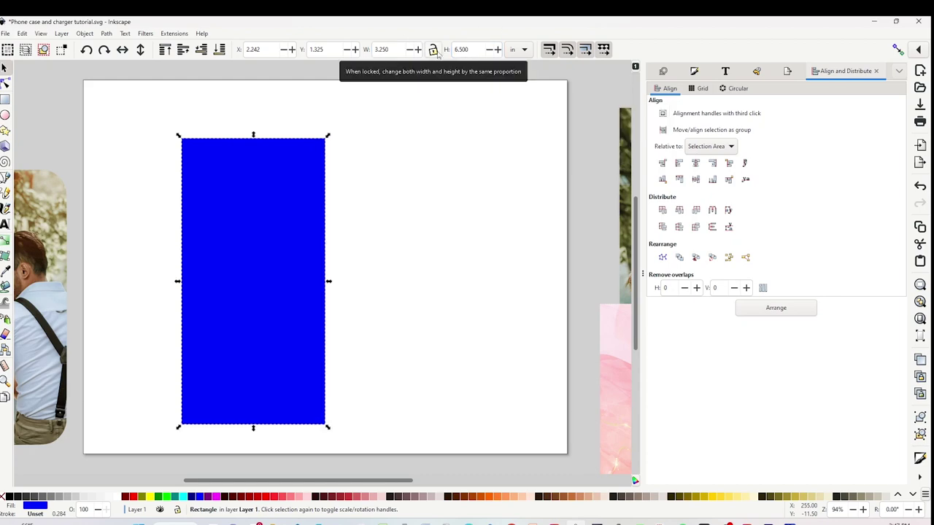
- Reposition the rectangle higher on the page, try a light pink fill, and recolor it gray
left_click_drag(237, 278, 261, 259)
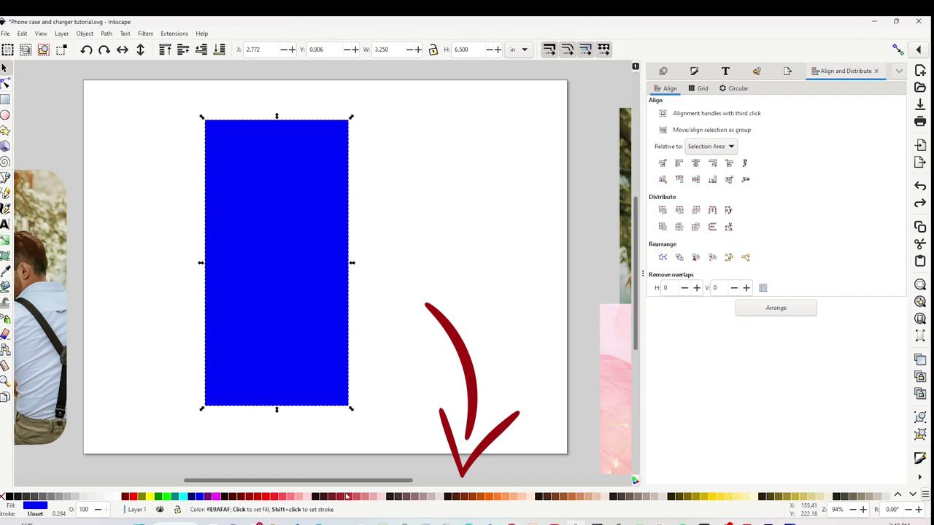
left_click(305, 497)
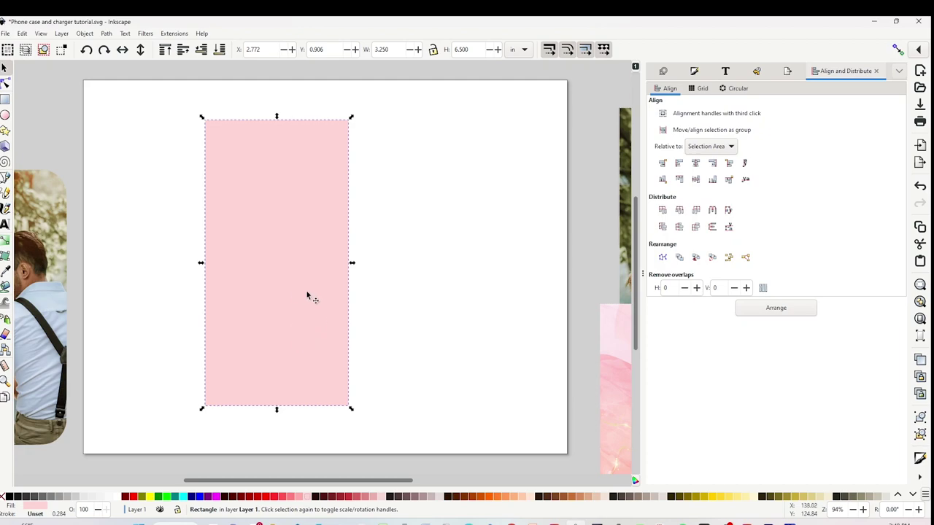
mouse_move(273, 266)
left_mouse_down()
mouse_move(317, 271)
mouse_move(260, 268)
left_mouse_up()
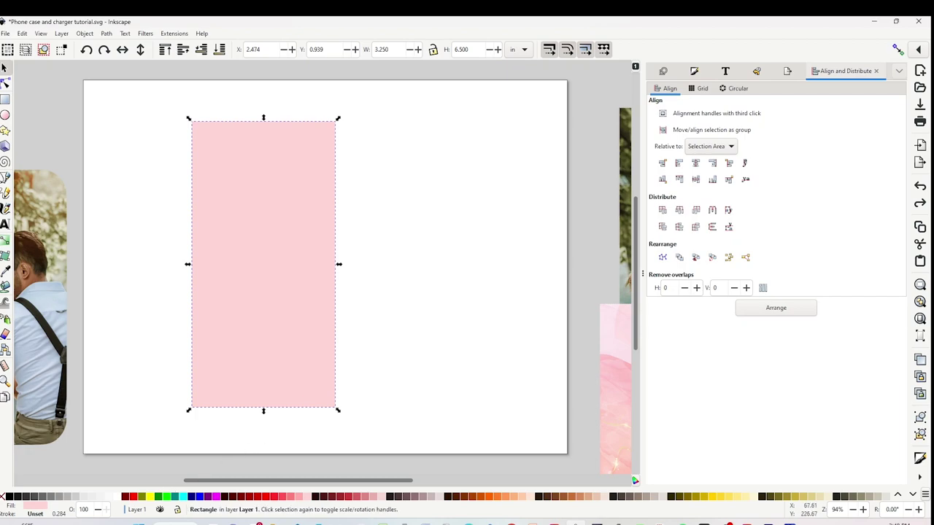
left_click(61, 499)
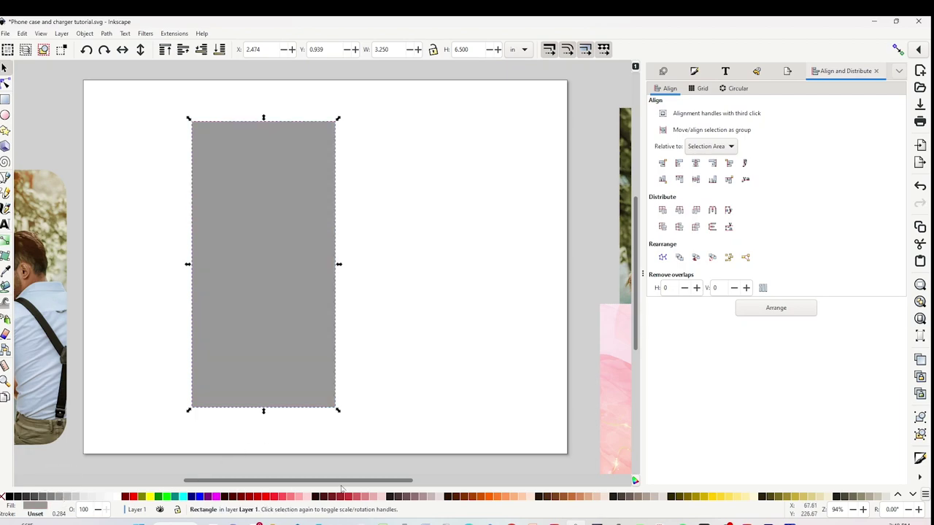
- Move the large pink marble image from beside the page onto the page, behind the gray rectangle
left_click_drag(372, 482, 446, 483)
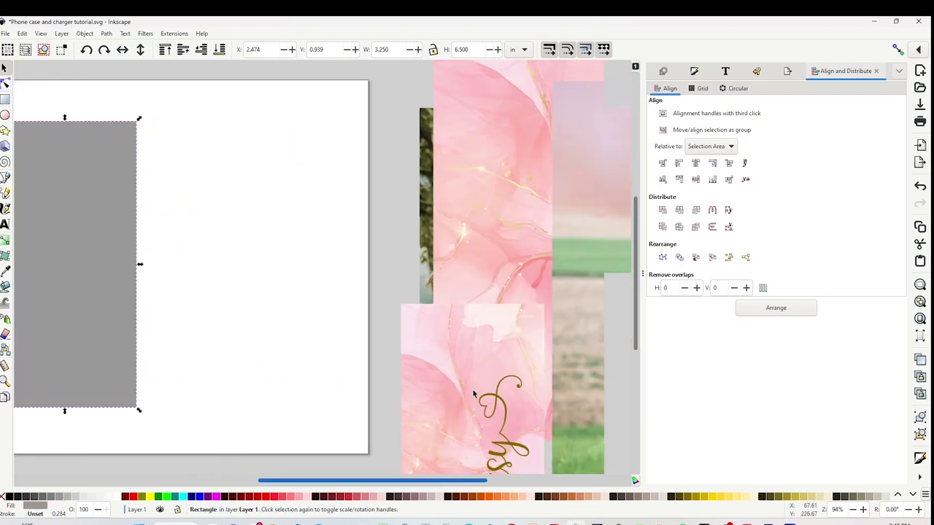
left_click(503, 211)
left_click_drag(503, 209, 104, 244)
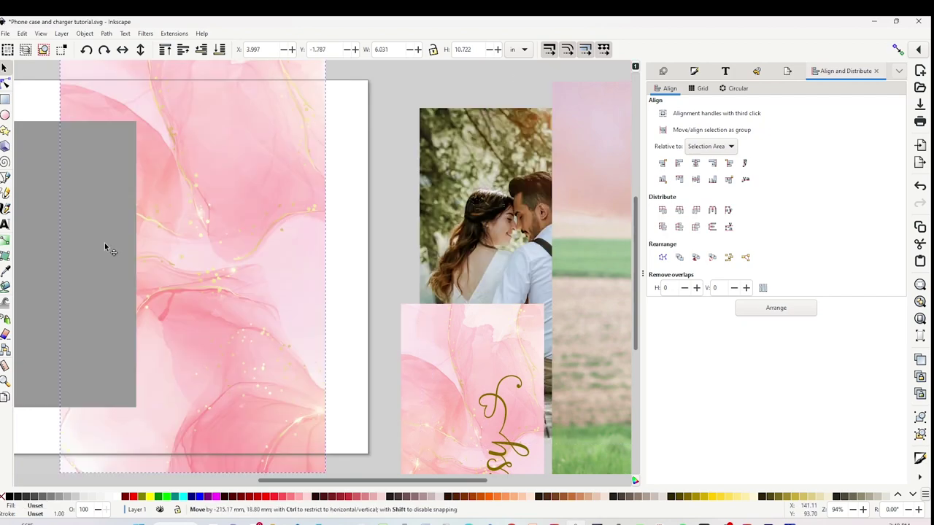
left_click_drag(351, 483, 283, 483)
- Scale the marble image to about 4.72 by 7.23 in and position it so it extends past every edge of the gray rectangle
left_click_drag(385, 354, 427, 302)
left_click_drag(377, 153, 398, 213)
left_click_drag(441, 91, 440, 117)
left_click_drag(379, 180, 367, 159)
left_click_drag(429, 256, 382, 255)
left_click_drag(272, 74, 267, 99)
left_click_drag(382, 434, 355, 420)
left_click(378, 219)
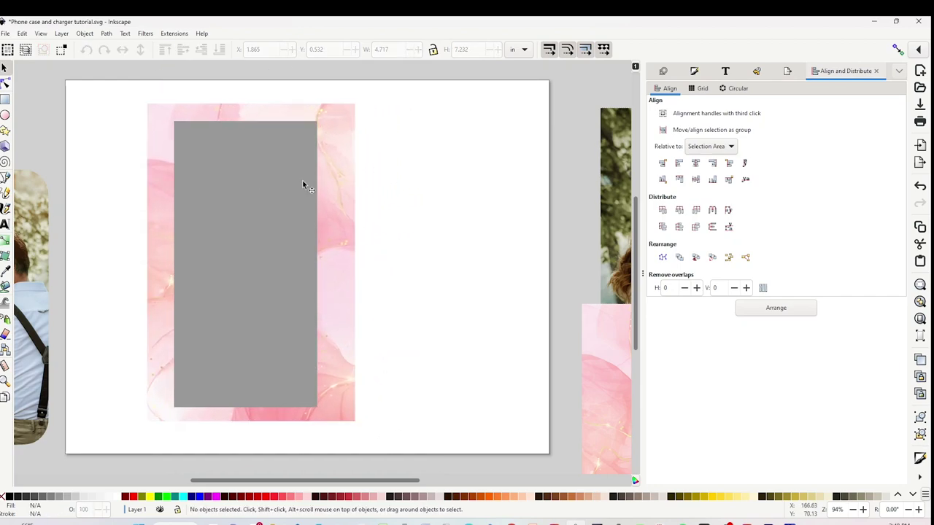
- Clip the marble image to the gray rectangle with Set Clip and move the clipped image to the middle of the page
left_click_drag(114, 90, 420, 445)
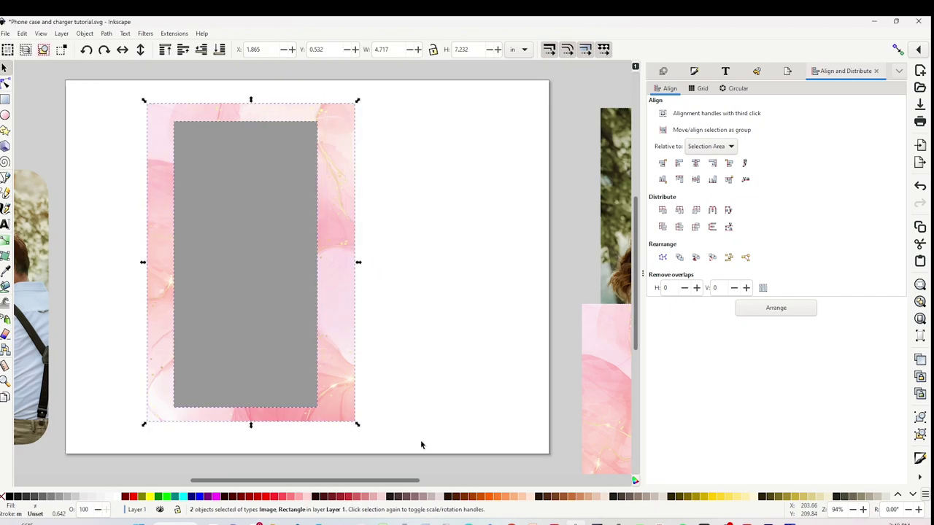
right_click(245, 161)
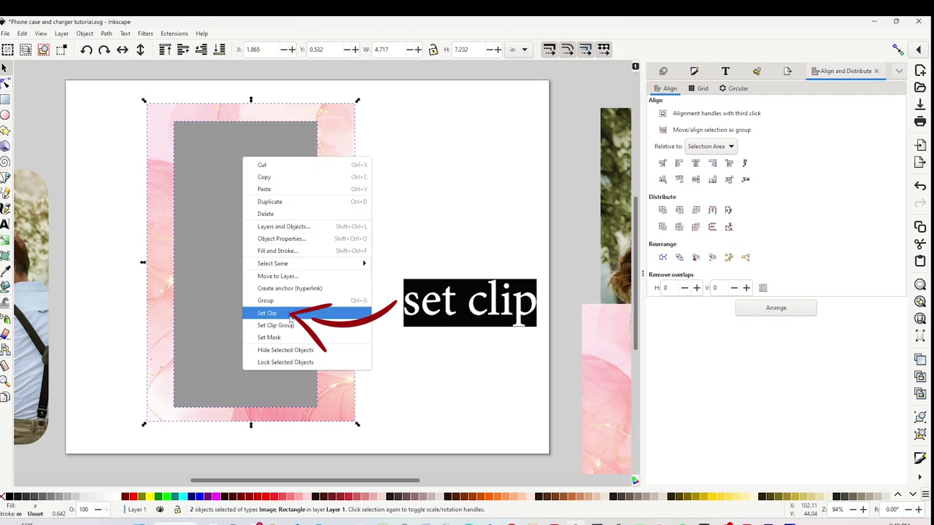
left_click(267, 313)
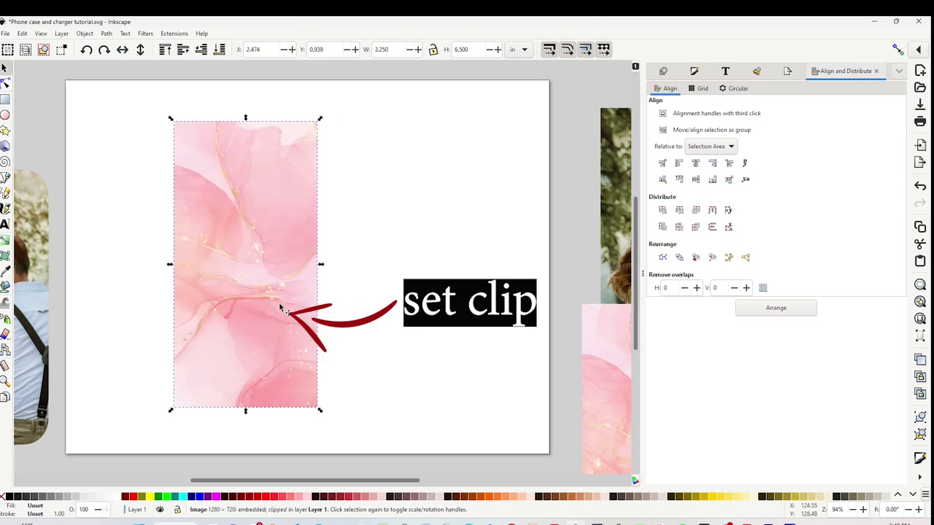
left_click_drag(280, 306, 387, 305)
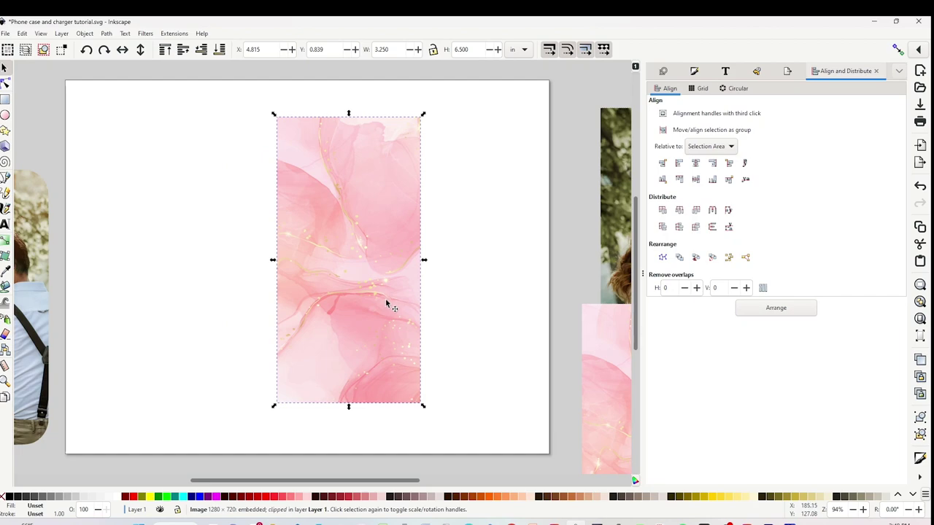
- Place the clipped marble on the page's left half and the umbrella couple photo behind a 3.25 by 6.5 in gray rectangle
left_click(438, 293)
key("ctrl+z")
key("ctrl+z")
left_click_drag(223, 261, 406, 270)
scroll(473, 275, "right", 10)
left_click_drag(472, 276, 106, 228)
left_click_drag(410, 483, 312, 483)
left_click_drag(410, 290, 371, 304)
left_click(371, 305)
left_click(370, 304)
- Overlay the black phone case shape on the gray rectangle to check the camera cut-out, and move it back off the page
scroll(486, 390, "down", 5)
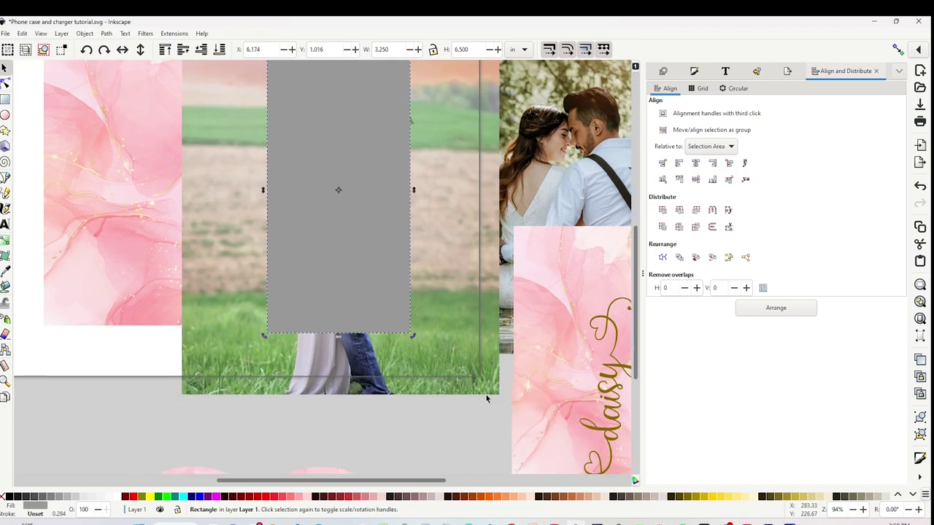
left_click_drag(577, 434, 374, 214)
scroll(471, 413, "up", 4)
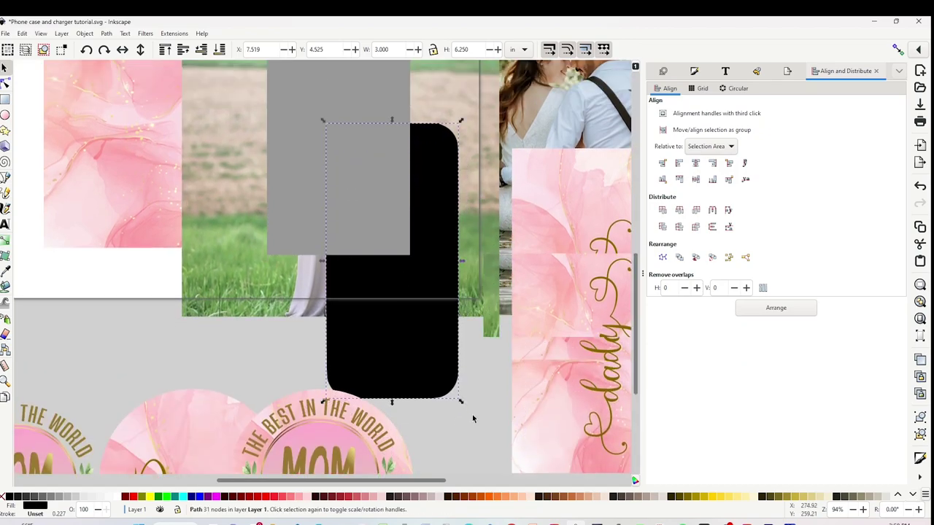
left_click_drag(467, 430, 397, 292)
scroll(396, 292, "up", 2)
left_click(409, 411)
left_click_drag(408, 410, 216, 404)
left_click_drag(340, 371, 382, 369)
left_click_drag(166, 316, 349, 316)
left_click(349, 317)
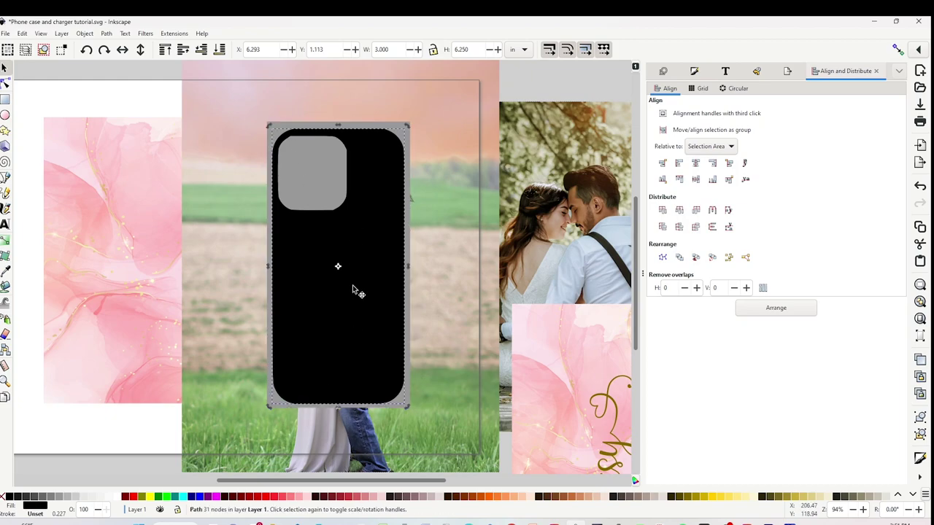
left_click_drag(350, 312, 624, 474)
scroll(312, 313, "down", 1)
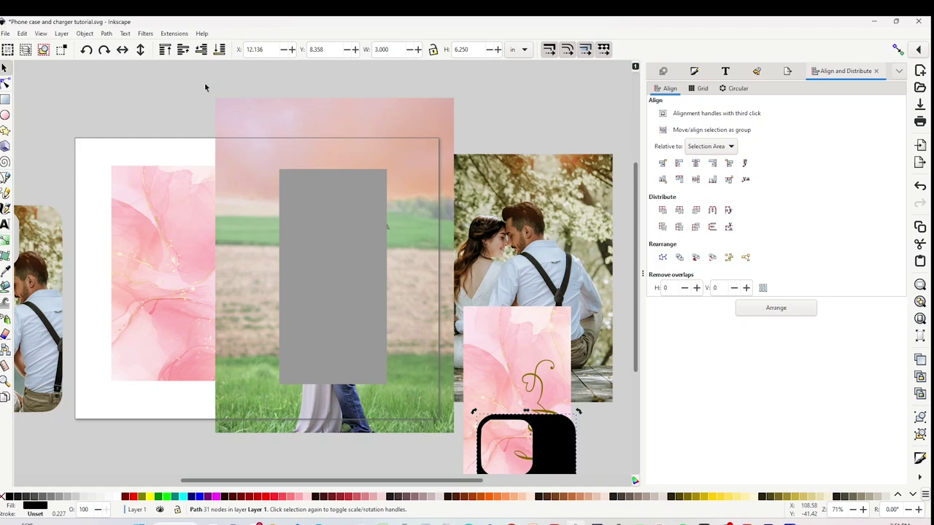
- Clip the umbrella couple photo to the gray rectangle with Set Clip and align the result beside the clipped marble
left_click_drag(200, 86, 464, 450)
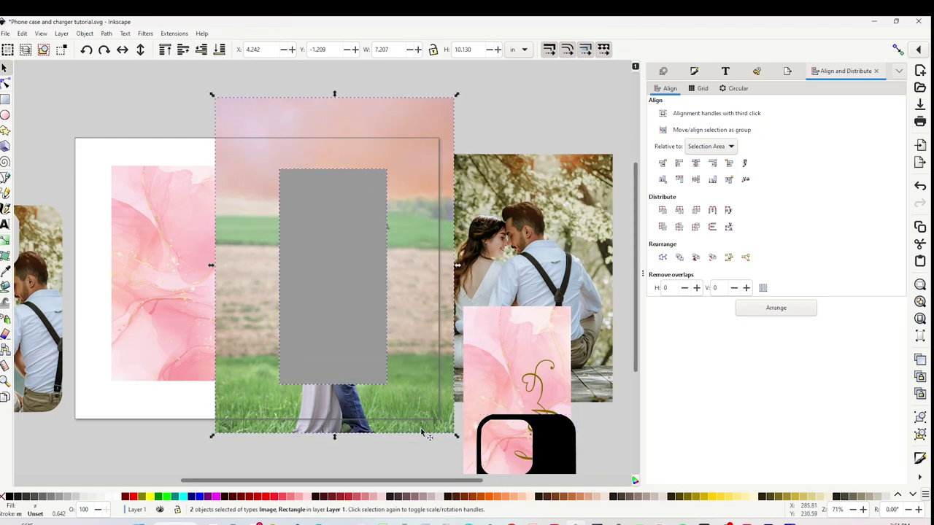
right_click(318, 238)
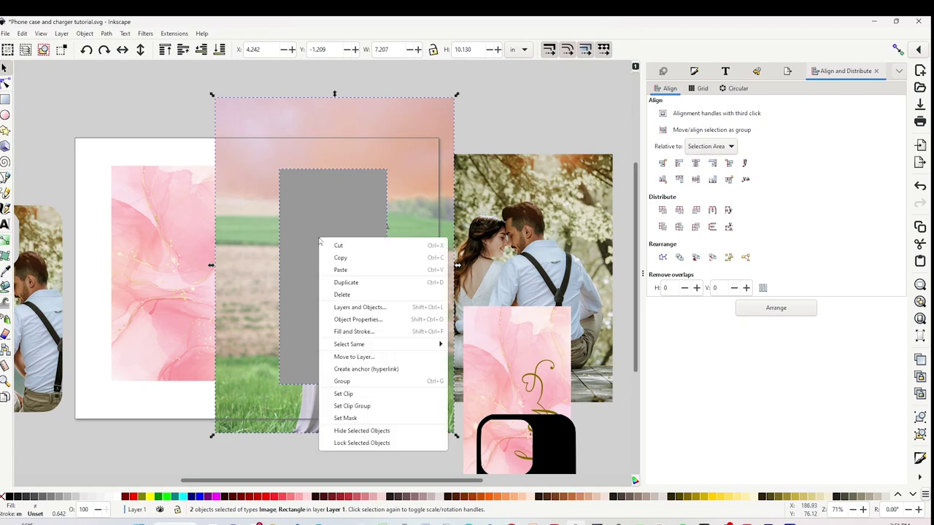
left_click(376, 400)
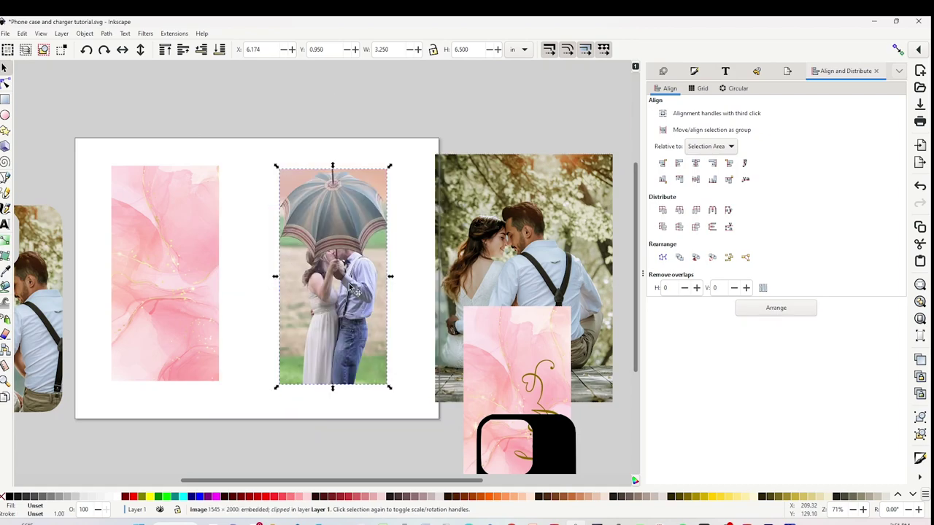
left_click_drag(353, 227, 315, 223)
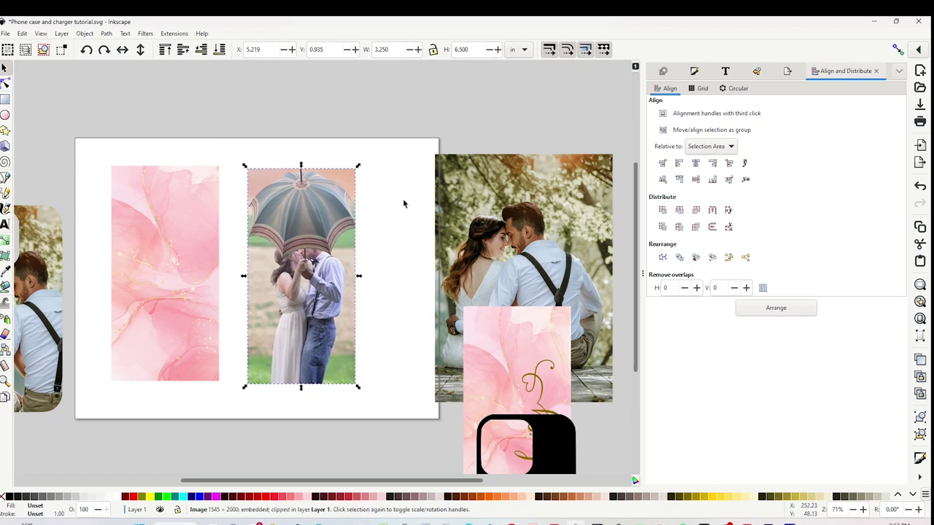
left_click_drag(330, 277, 312, 274)
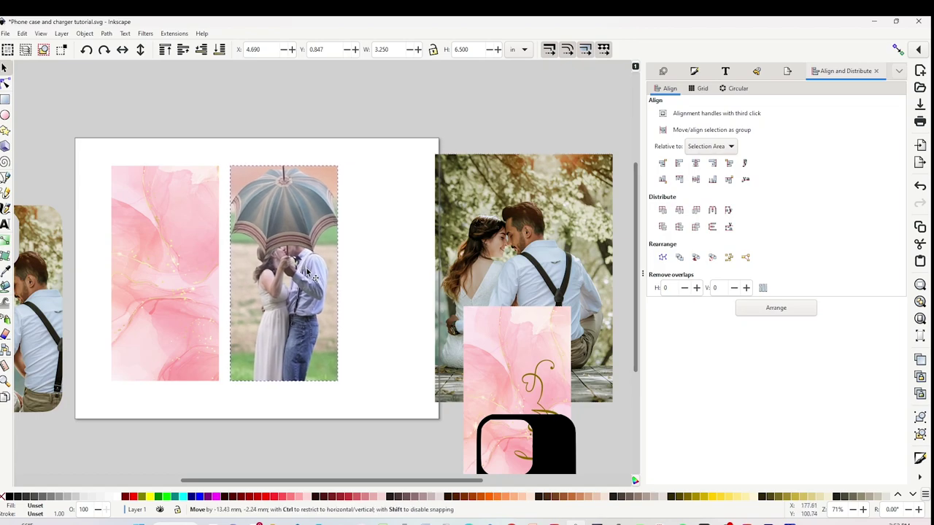
left_click(396, 302)
- Move the grouped sample marble design with gold lettering farther away from the page
left_click_drag(412, 482, 379, 484)
left_click_drag(598, 453, 494, 323)
left_click_drag(453, 228, 630, 409)
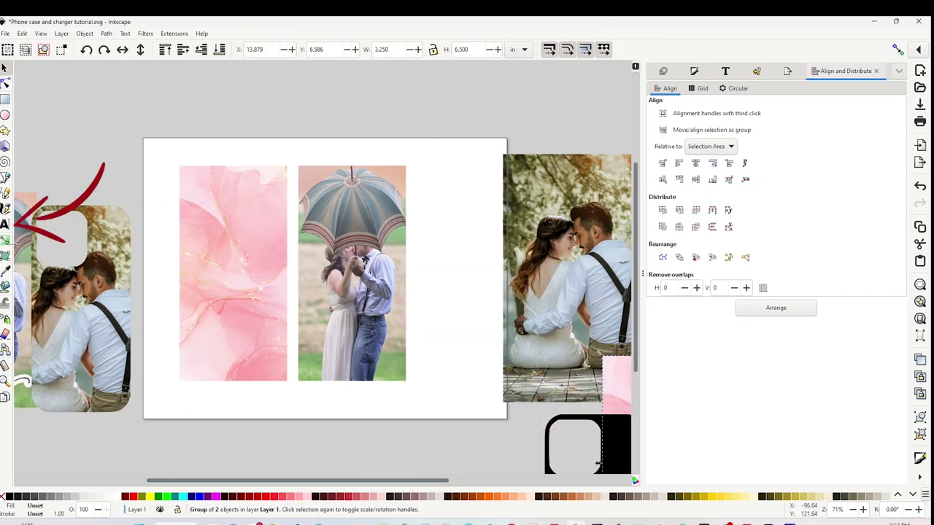
- Add the text "daisy" on the clipped marble image in the monalisa font
left_click(6, 224)
left_click(220, 274)
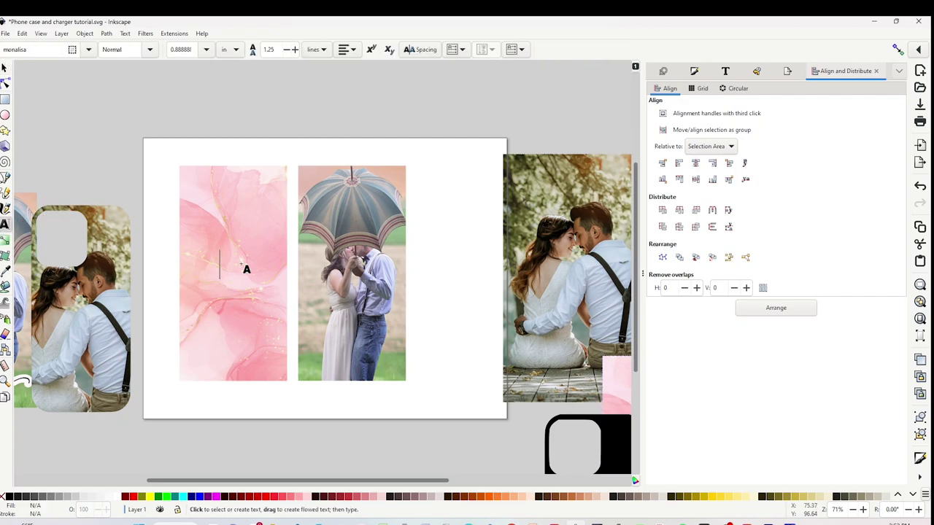
type("daisy")
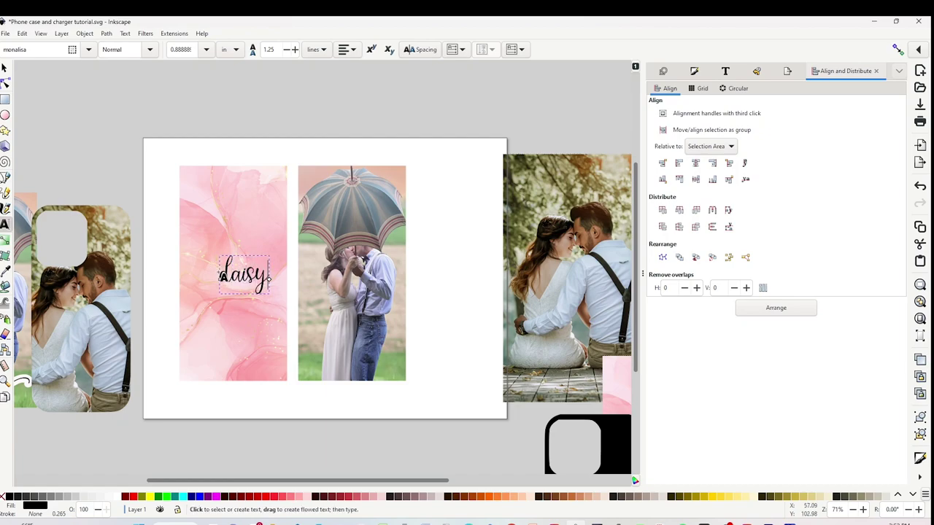
left_click_drag(219, 274, 275, 276)
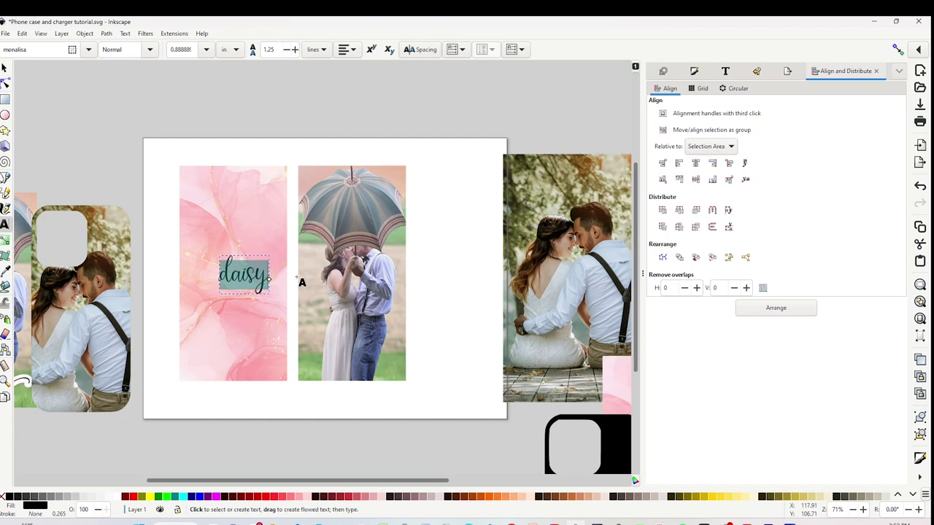
- Rotate the "daisy" text 90° counter-clockwise and enlarge it to about 1.64 by 2.72 in along the marble's right side
key("F1")
left_click(232, 308)
left_click(240, 288)
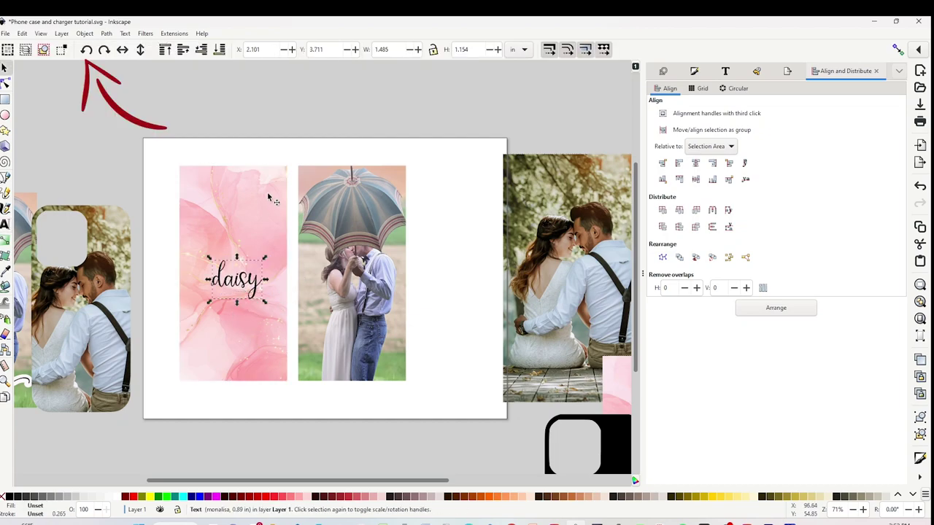
left_click(87, 50)
left_click_drag(259, 252, 266, 299)
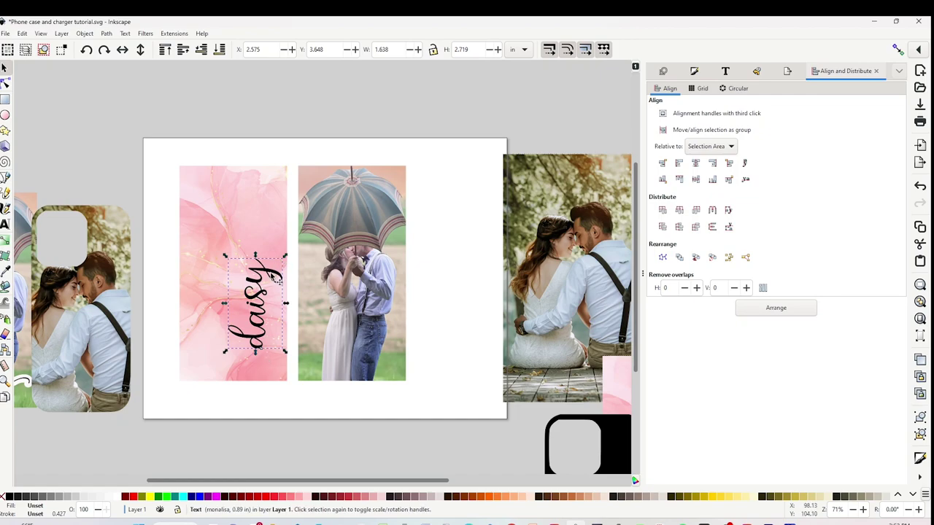
- Apply the "swsh" font feature to the letter y of "daisy" to add a heart swash at the end
double_click(275, 277)
left_click_drag(260, 282, 263, 259)
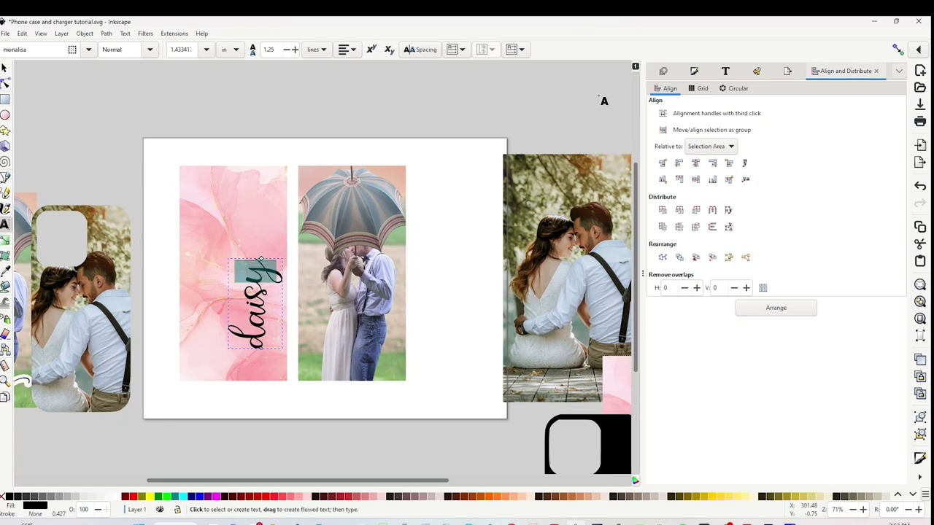
left_click(727, 72)
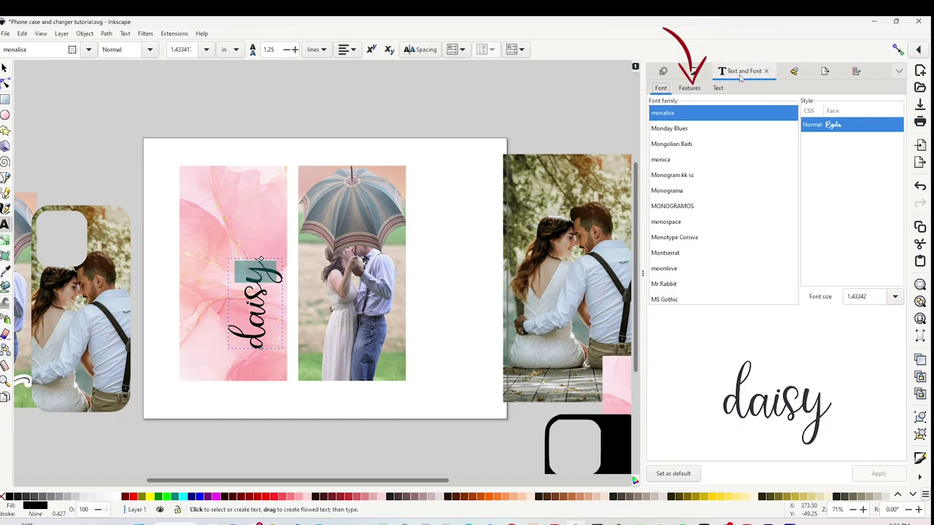
left_click(690, 89)
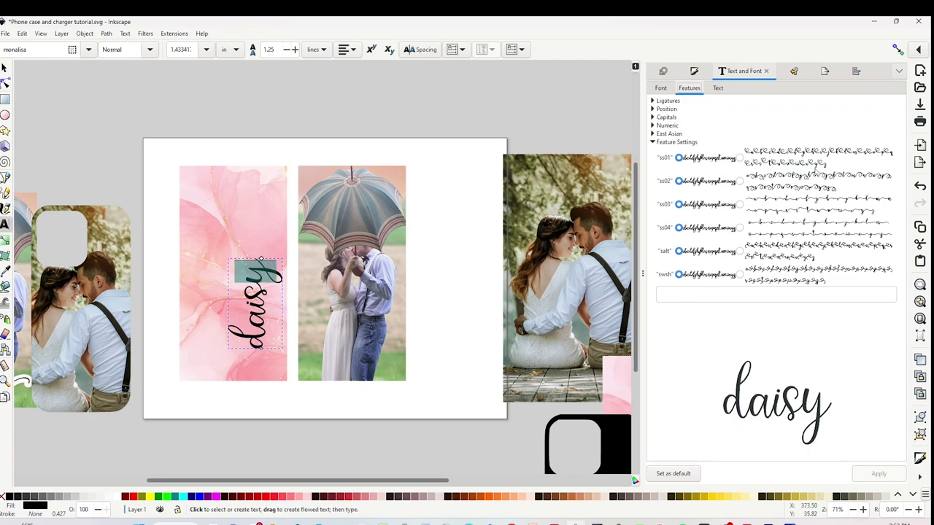
left_click(739, 274)
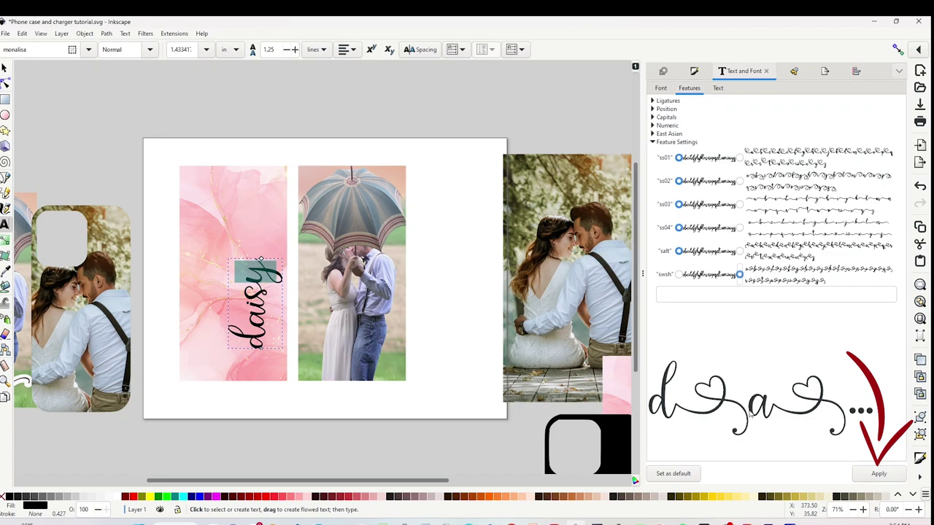
left_click(879, 474)
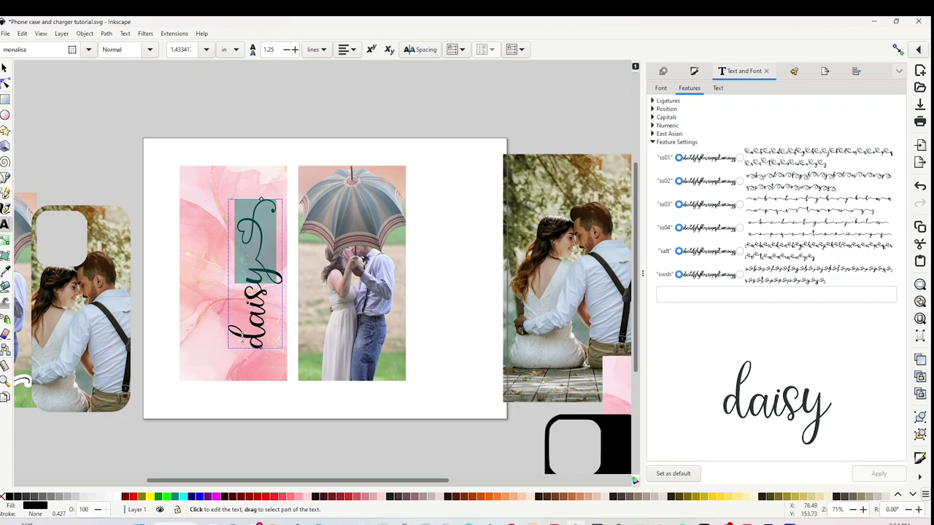
- Apply the "salt" font feature to the letter d of "daisy" to add a heart swash at the start
left_click(257, 337)
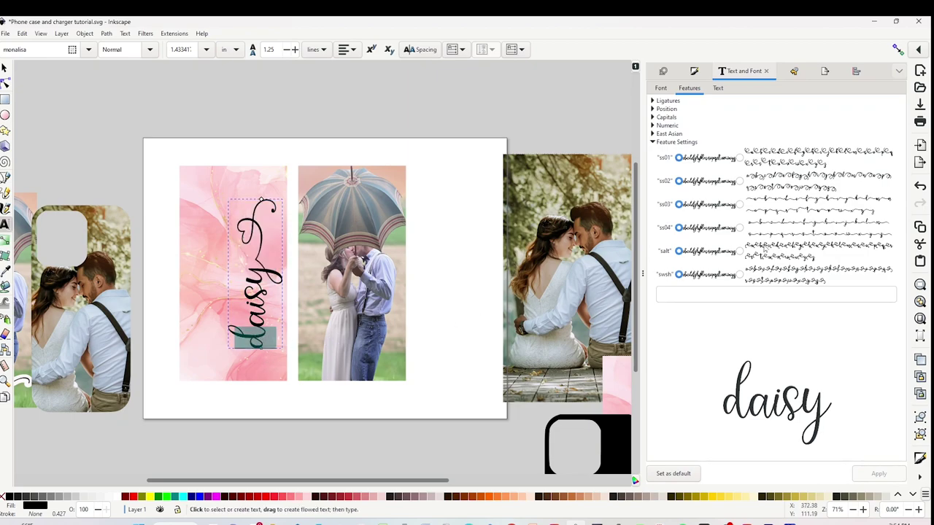
left_click(740, 251)
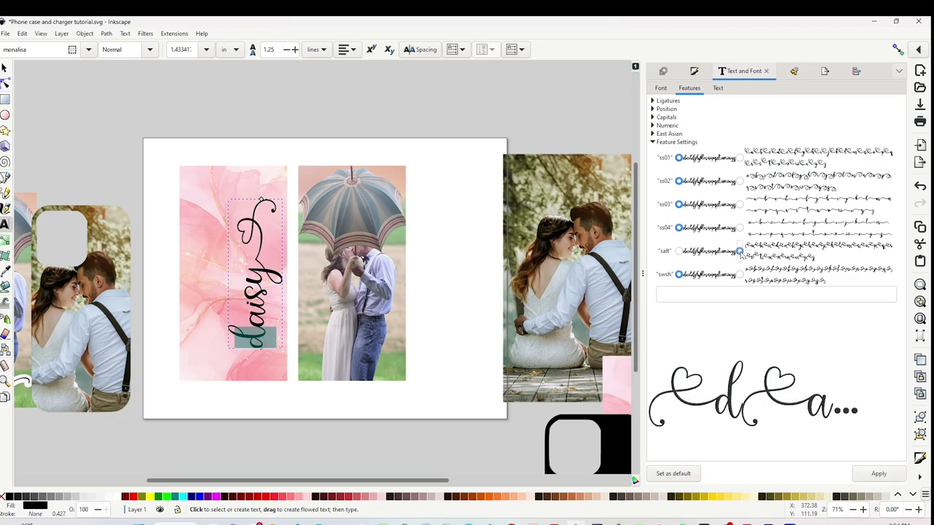
left_click(874, 476)
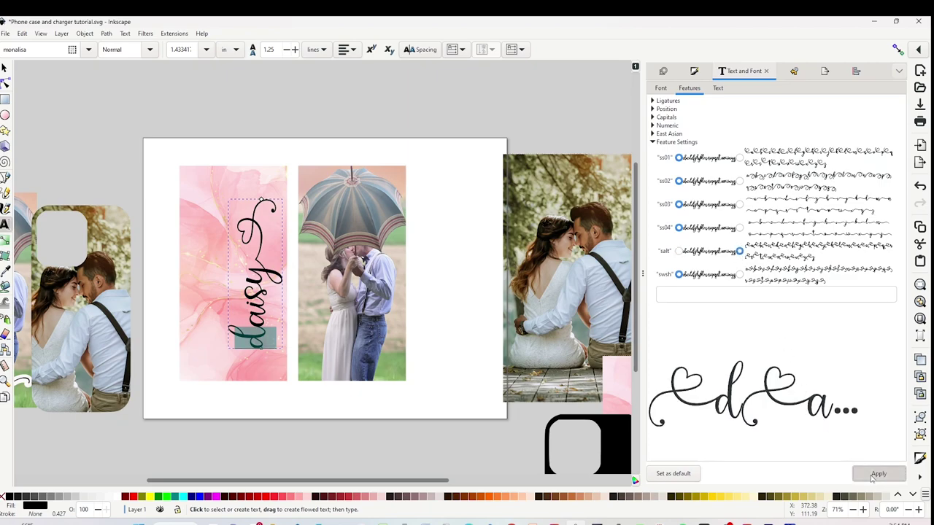
- Scale the "daisy" text to about 1.60 by 4.46 in inside the marble's lower right area, and shift the sample couple case slightly outward
left_click(5, 68)
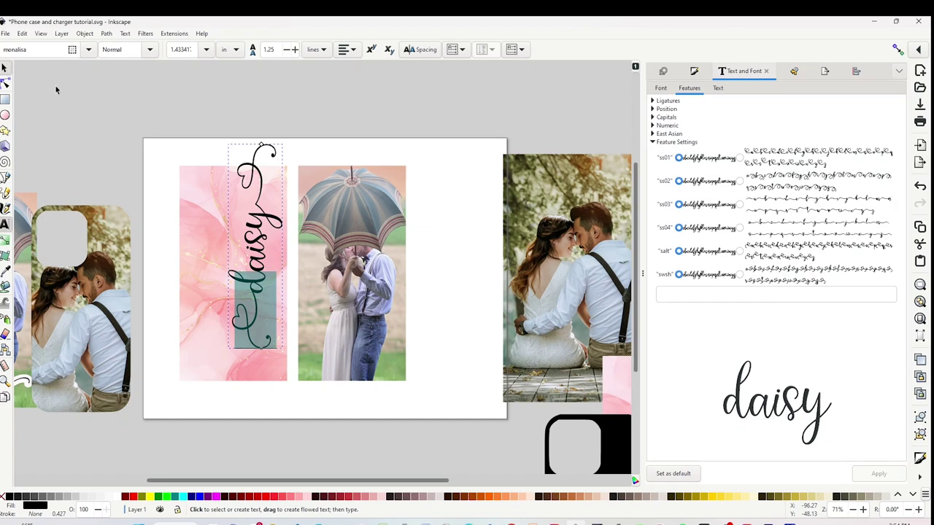
left_click_drag(257, 143, 256, 171)
left_click_drag(260, 231, 264, 254)
left_click_drag(257, 194, 257, 209)
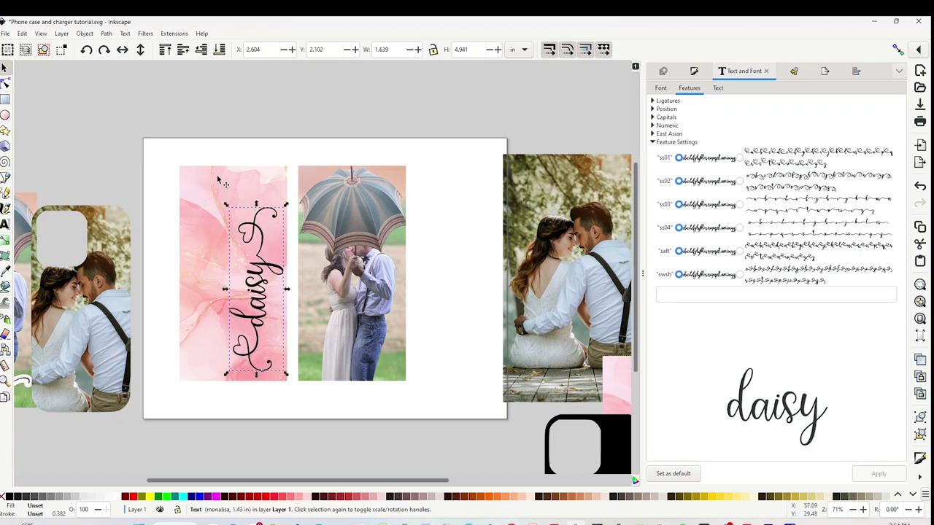
left_click_drag(124, 335, 104, 293)
left_click(260, 255)
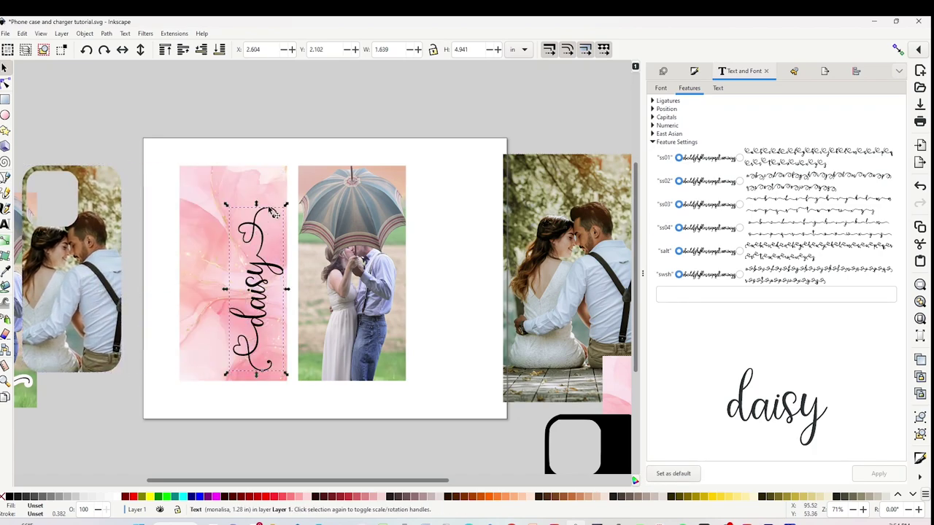
left_click_drag(288, 208, 285, 220)
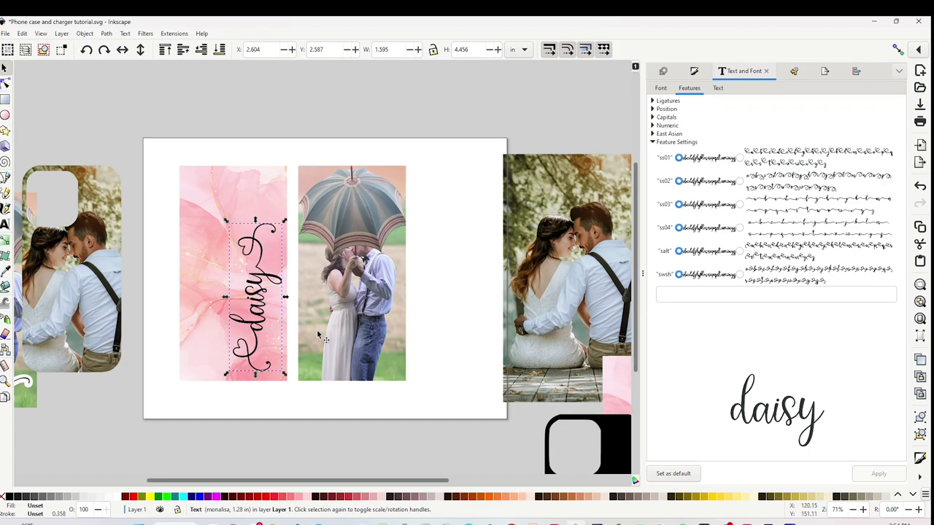
- Fill the "daisy" text with the dark gold color #806600
left_click(699, 498)
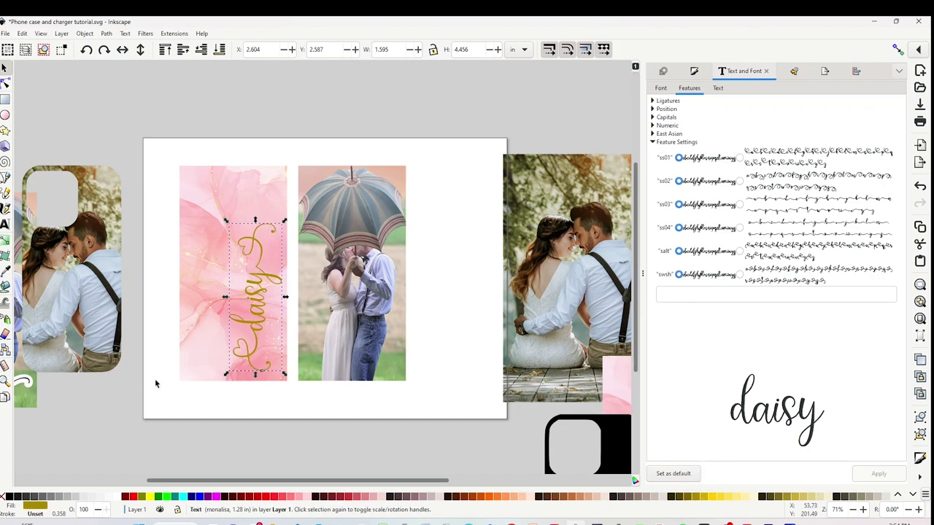
left_click(688, 498)
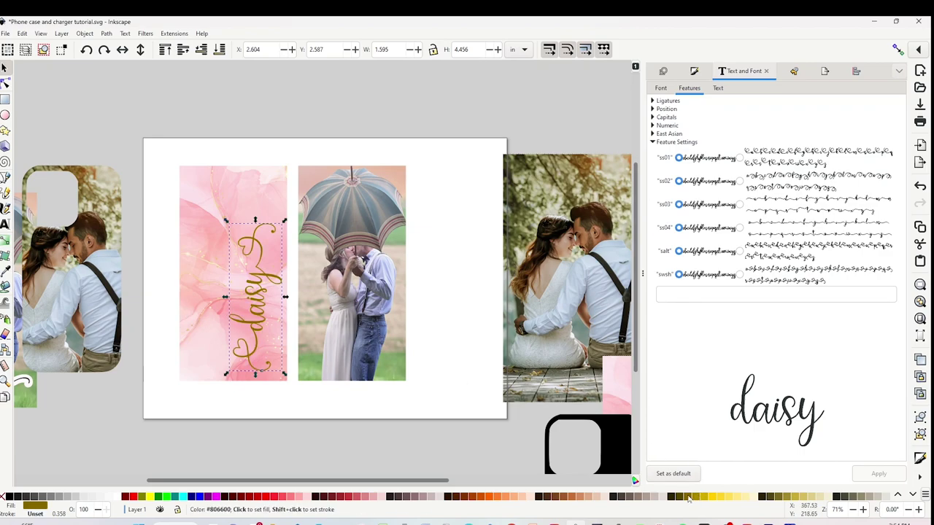
left_click(322, 147)
- Group the clipped marble with the "daisy" text and move the group slightly toward the page's left edge
left_click_drag(166, 149, 293, 410)
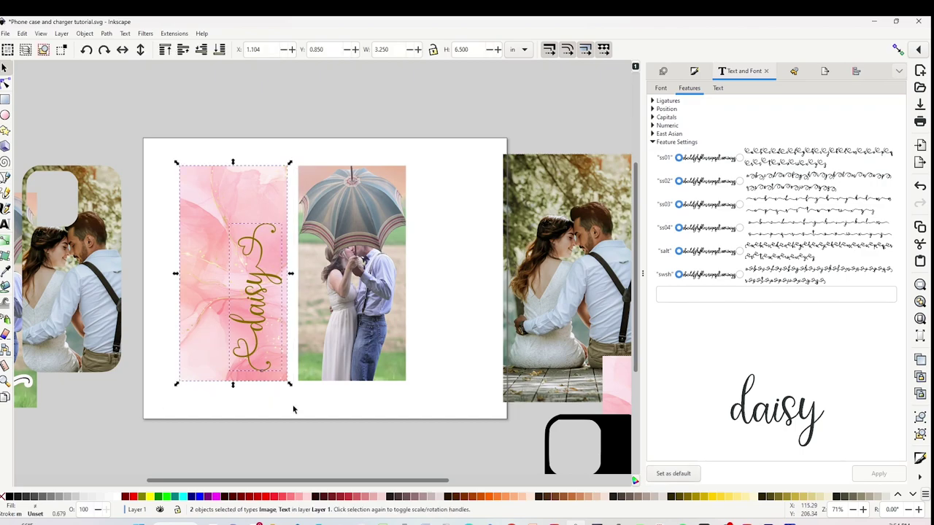
right_click(231, 281)
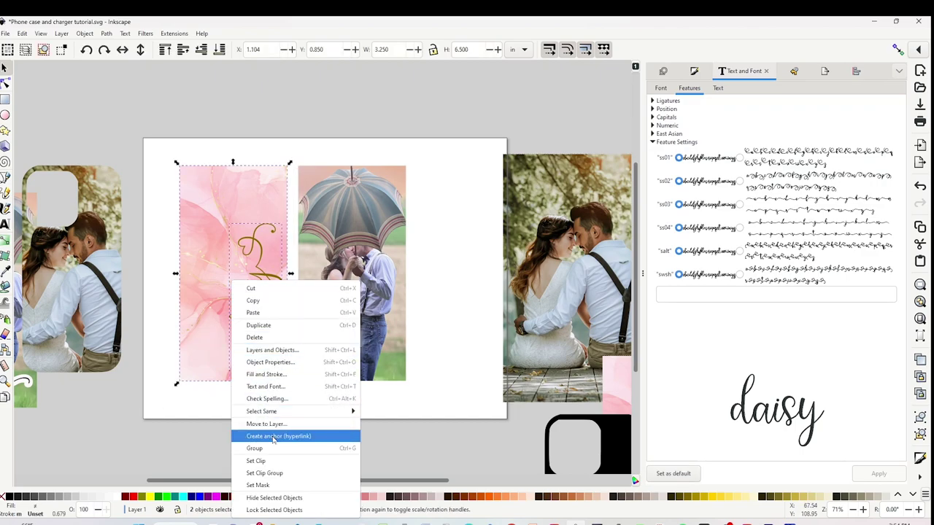
left_click(272, 448)
left_click(258, 306)
left_click_drag(258, 307, 243, 305)
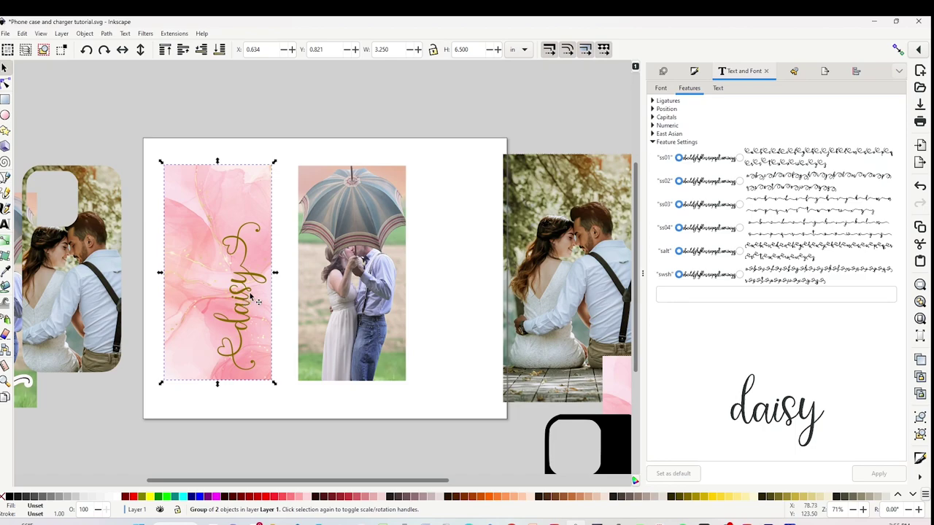
- Add the text "mr & mrs" in the Butter Jelly font over the lower part of the umbrella couple photo
left_click(351, 337)
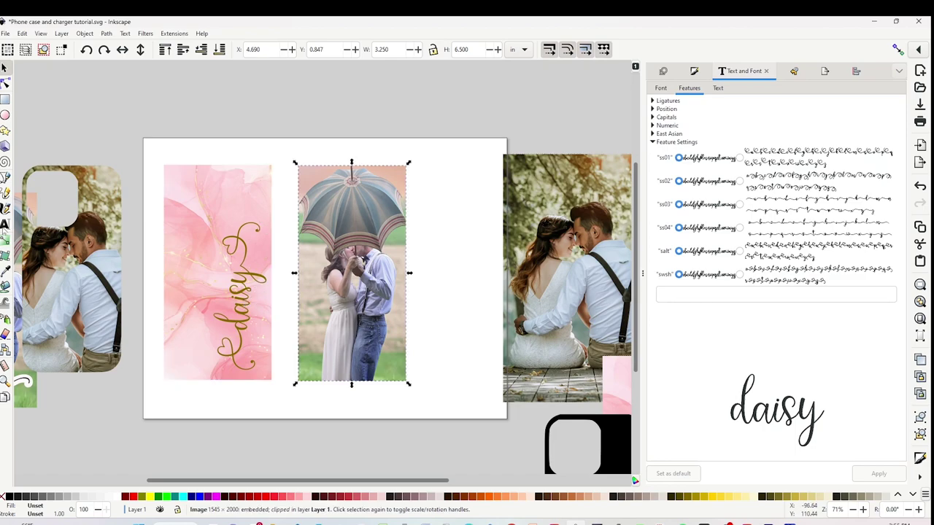
key("t")
left_click(321, 350)
type("mrmrs")
key("ctrl+a")
type("Butter Jelly")
key("Return")
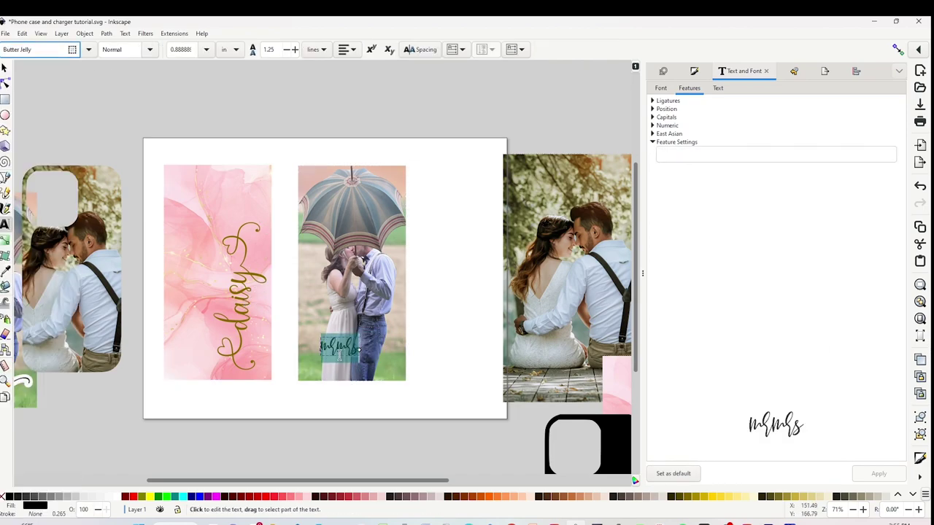
type("mr & mrs")
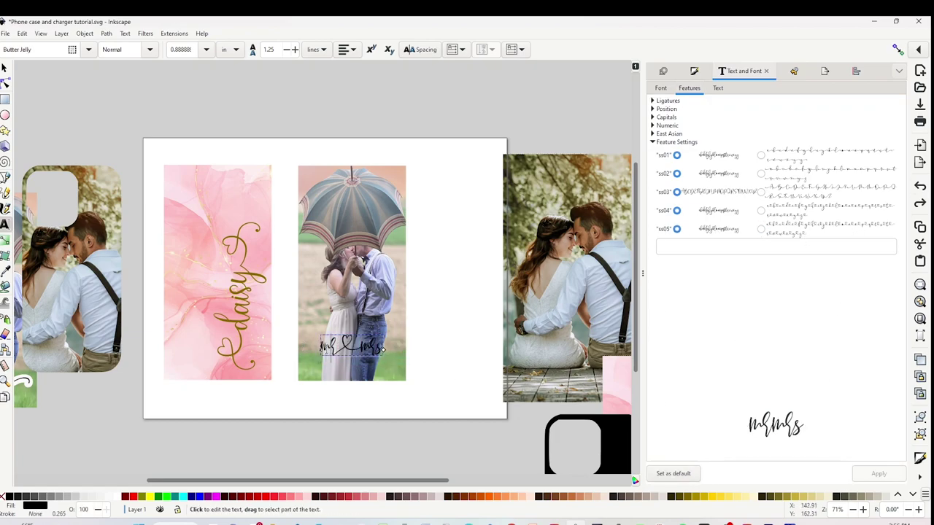
- Restyle the "mr & mrs" text in dark red Monalisa lettering with swash ends and rotate it 90° counter-clockwise beside the umbrella couple
key("ctrl+a")
key("Escape")
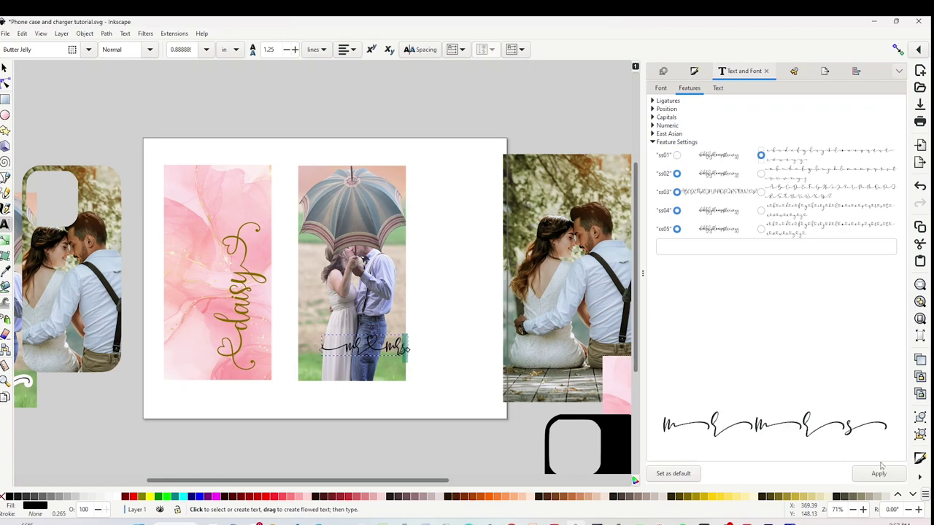
key("s")
mouse_move(351, 336)
left_mouse_down()
mouse_move(351, 349)
mouse_move(351, 326)
left_mouse_up()
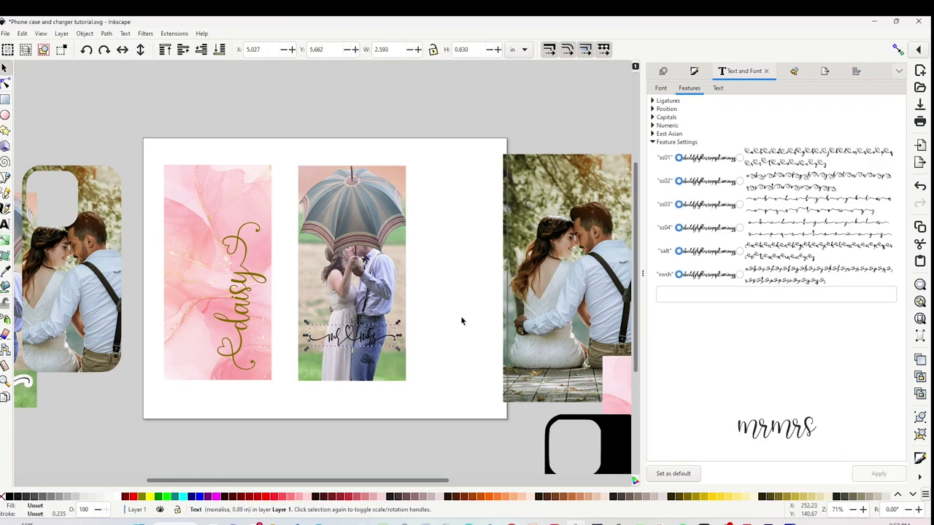
left_click(86, 50)
left_click(459, 317)
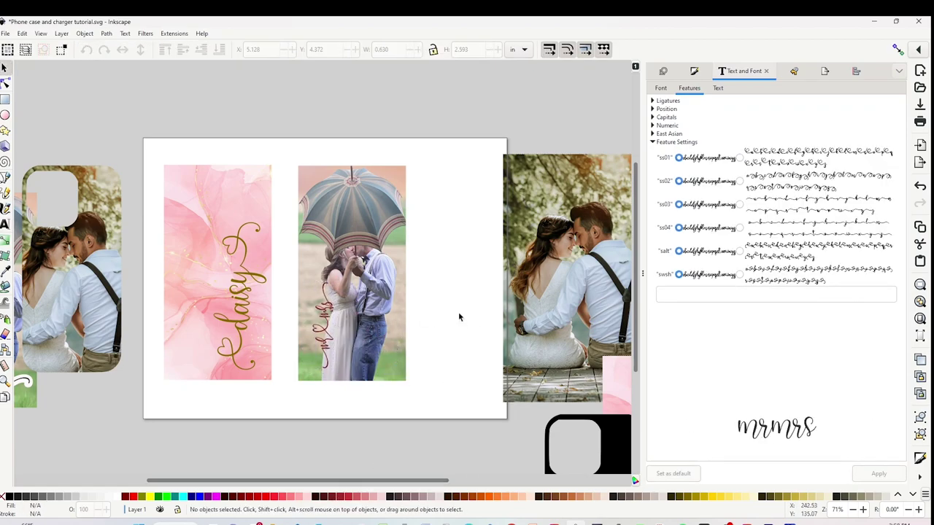
- Group the clipped umbrella couple photo with its "mr & mrs" text
left_click_drag(289, 146, 451, 405)
right_click(375, 301)
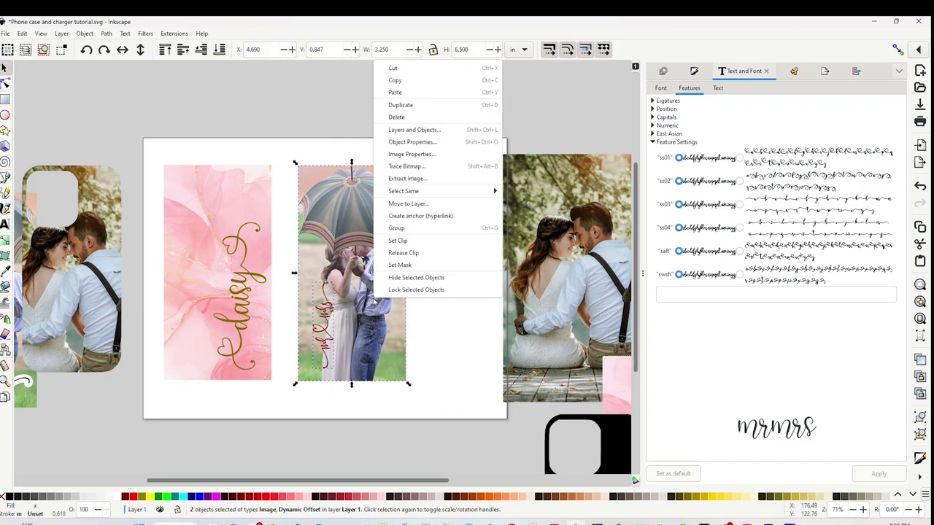
left_click(398, 229)
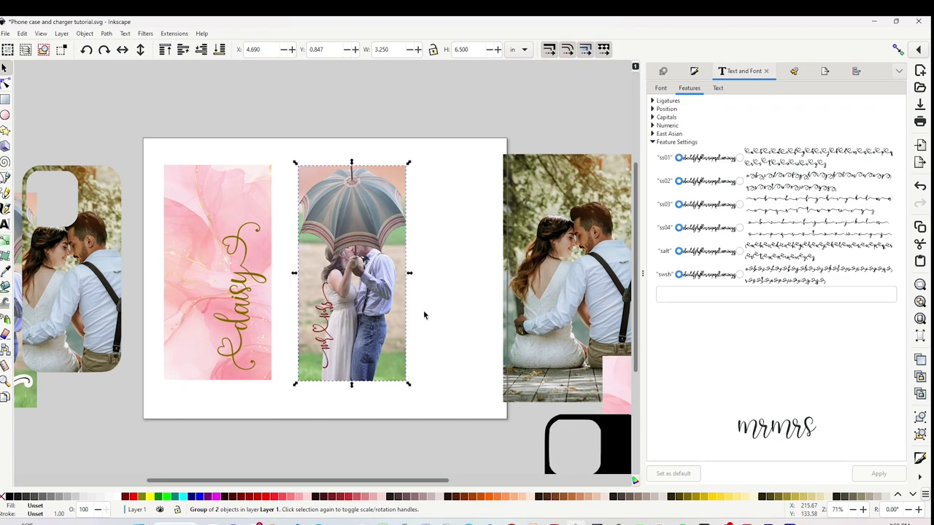
- Move the round "The best in the world MOM" design up onto the page's lower area and raise it above all objects
scroll(423, 315, "right", 3)
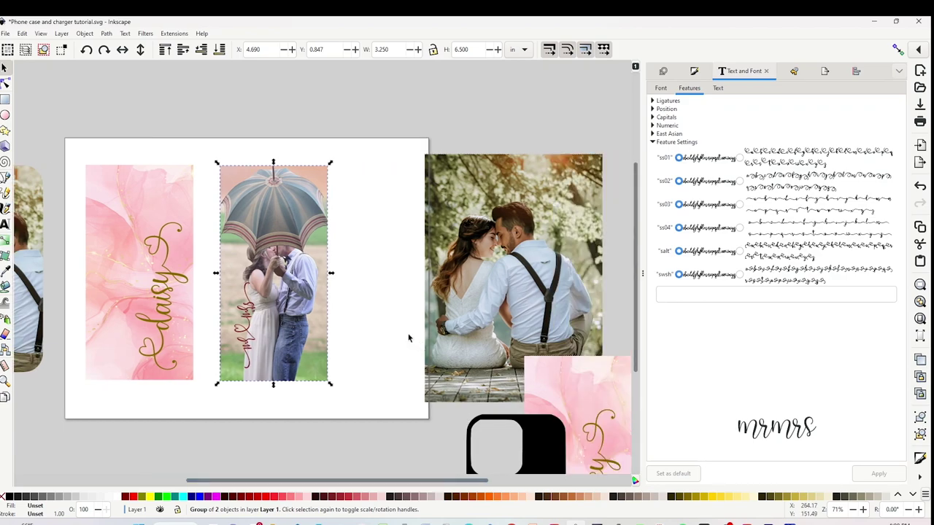
scroll(408, 336, "down", 4)
left_click_drag(328, 421, 356, 211)
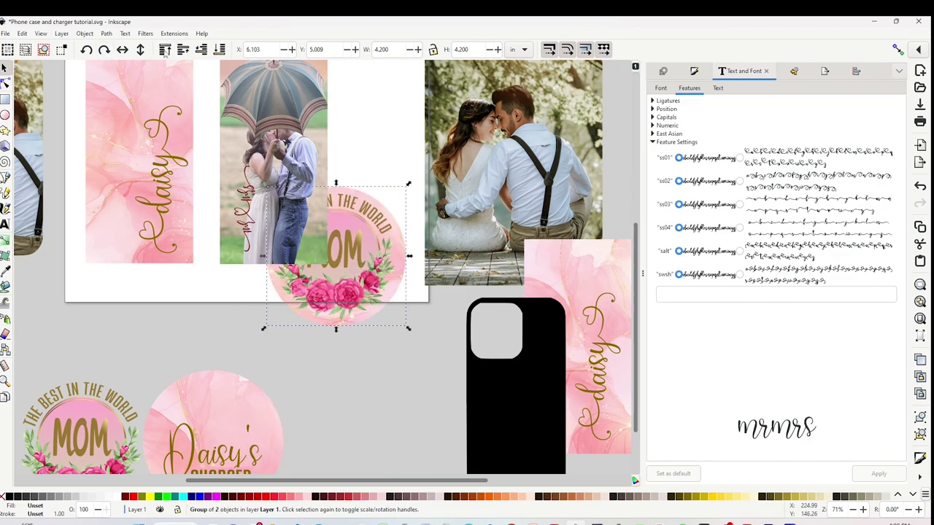
left_click(165, 49)
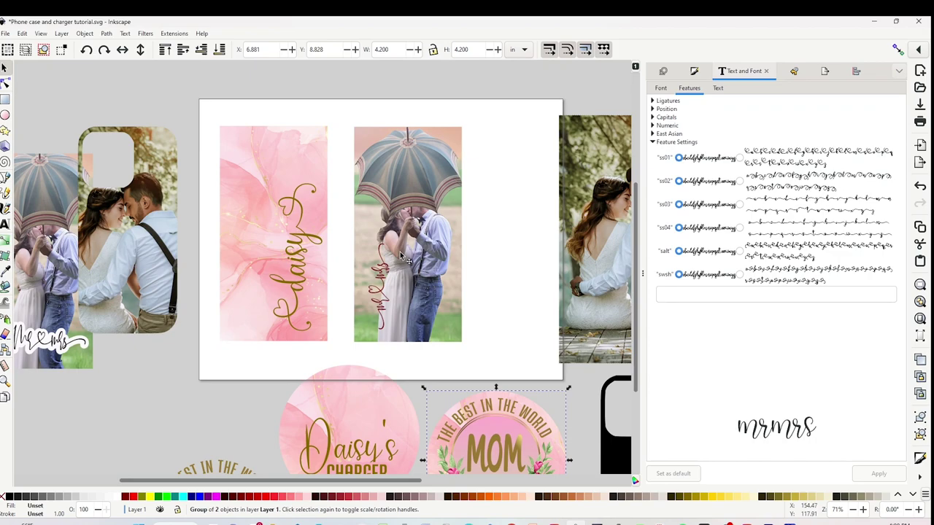
- Shift the marble "daisy" group to about X 0.25 in and the umbrella photo group to about X 3.71 in on the page
left_click_drag(442, 255, 414, 256)
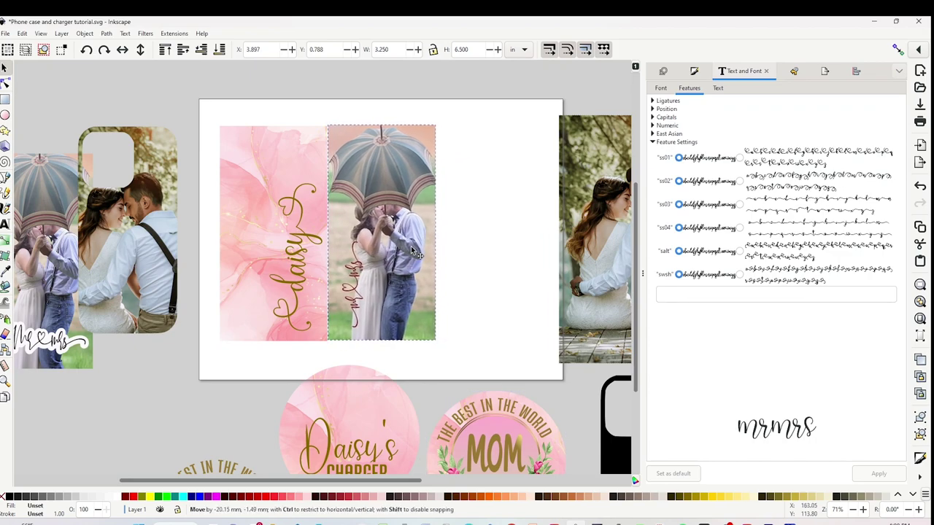
left_click(316, 262)
left_click_drag(315, 261, 305, 262)
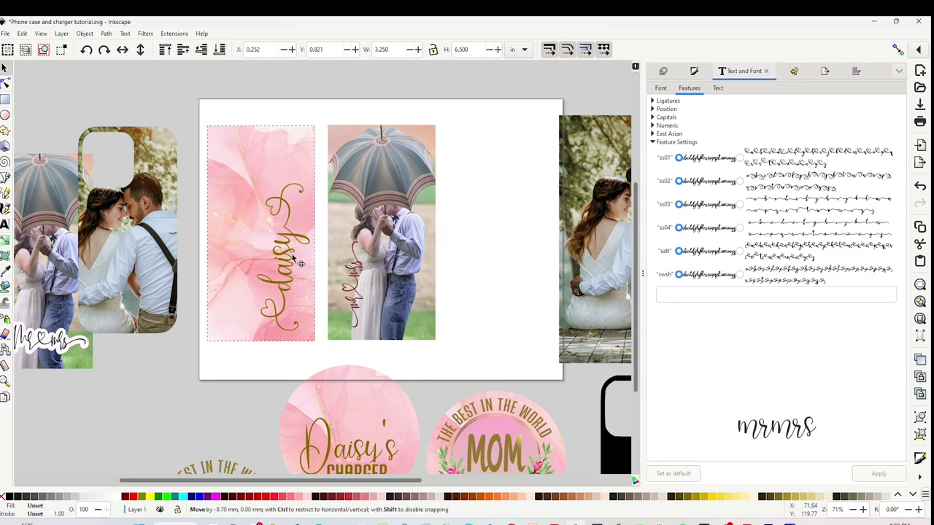
left_click(371, 256)
left_click_drag(371, 256, 365, 254)
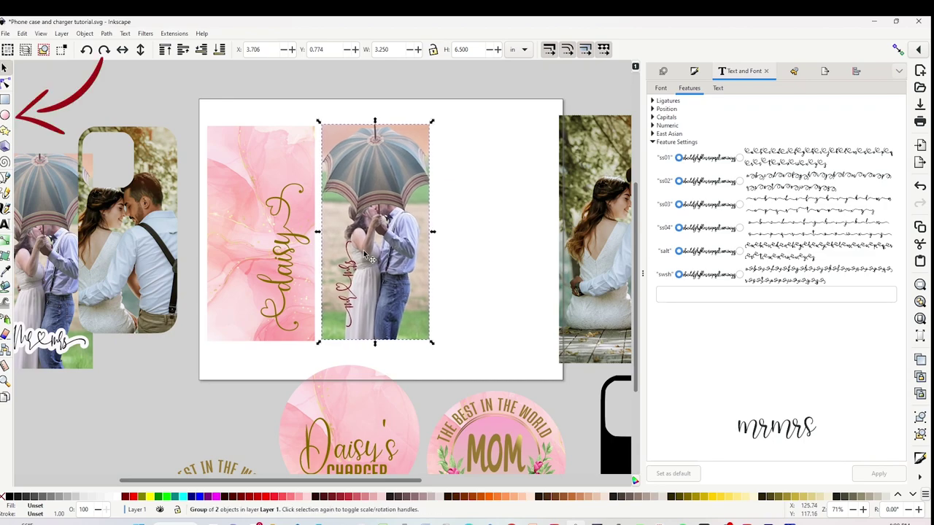
- Draw a red ellipse about 3.60 by 3.72 in on the page's free area beside the umbrella photo
left_click(5, 116)
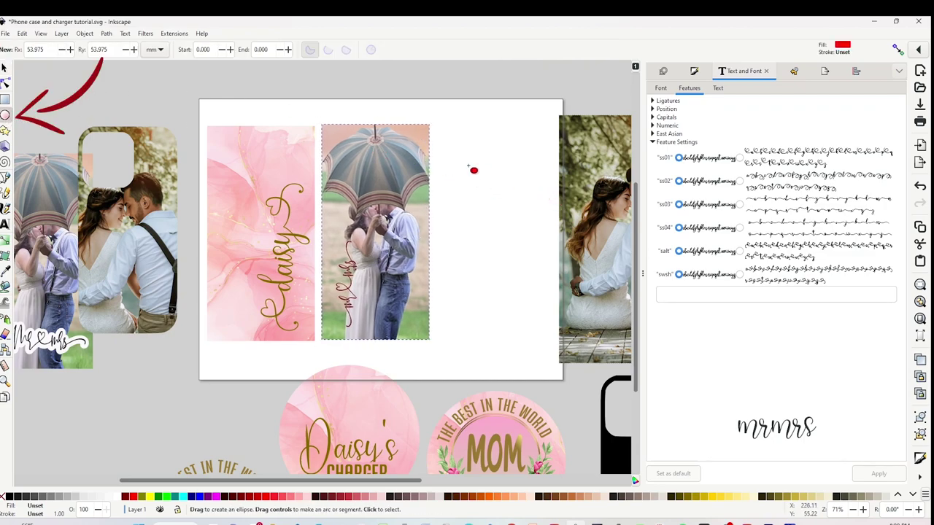
left_click_drag(447, 157, 566, 280)
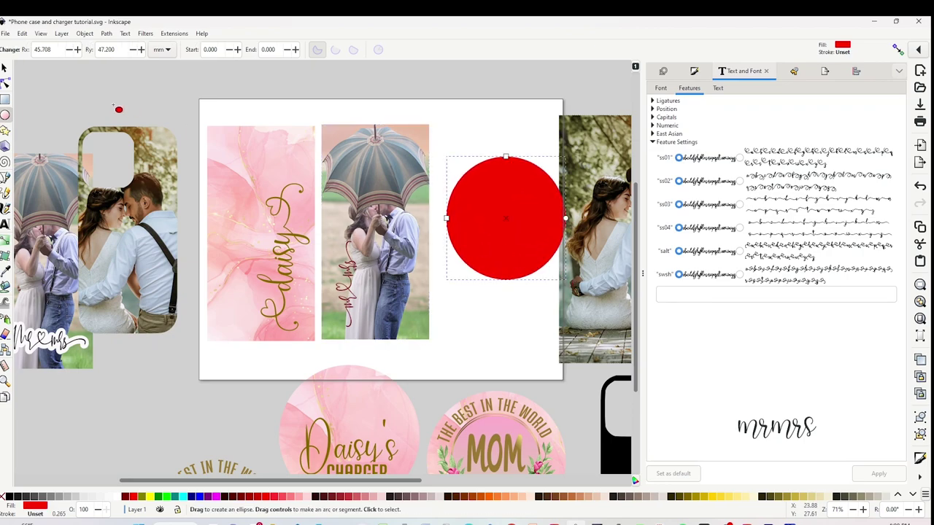
left_click(5, 67)
left_click_drag(507, 198, 494, 204)
- Set the red ellipse's width and height to 4.25 in and shift it slightly toward the umbrella photo
left_click(382, 49)
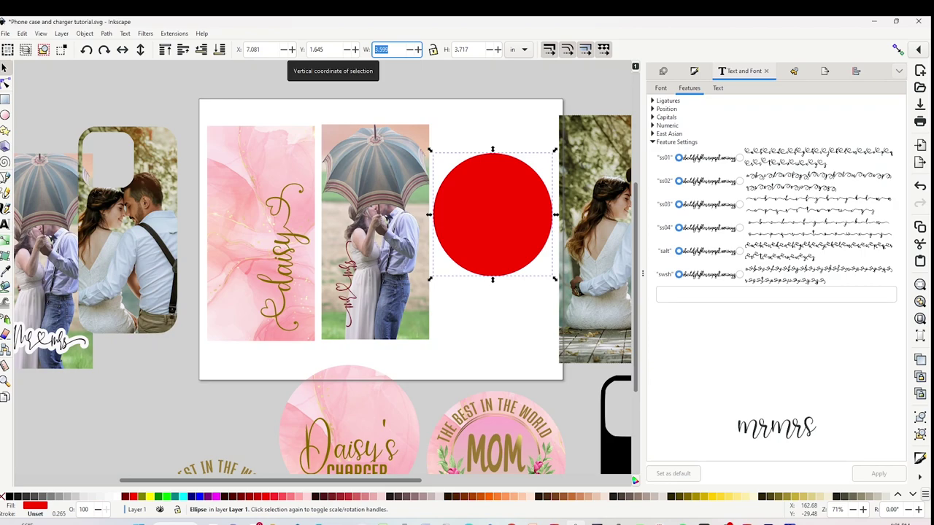
type("4.2")
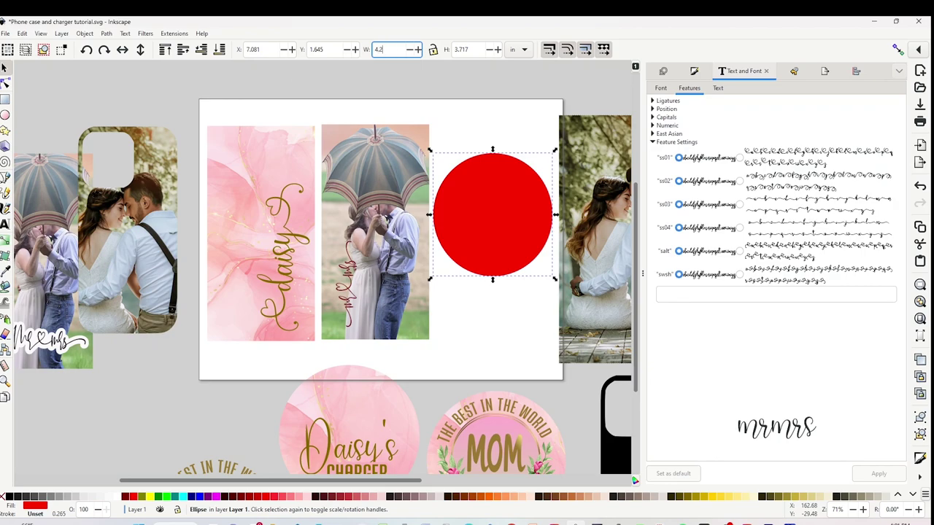
type("5")
key("Return")
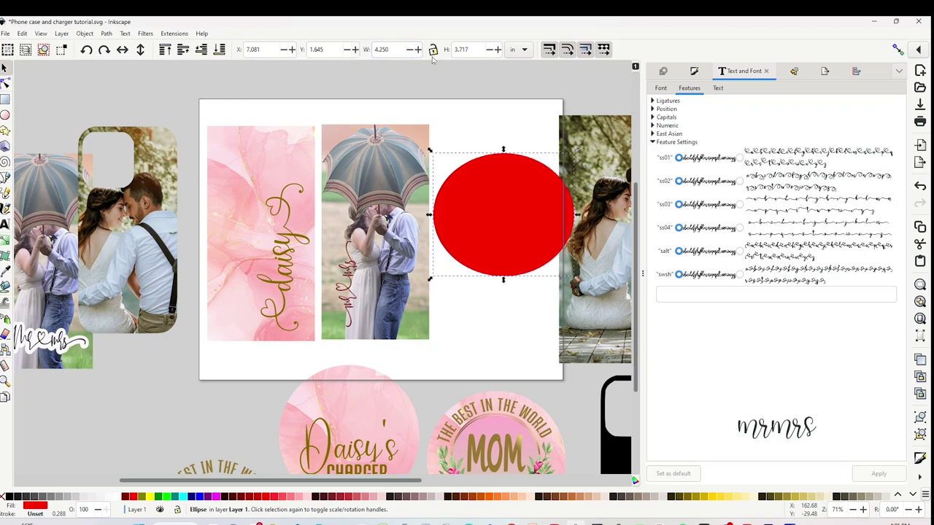
key("Tab")
type("4.25")
key("Return")
left_click_drag(492, 232, 476, 229)
- Place the red circle over the seated couple's heads in the photo and move the black phone case template slightly away below it
scroll(476, 229, "right", 5)
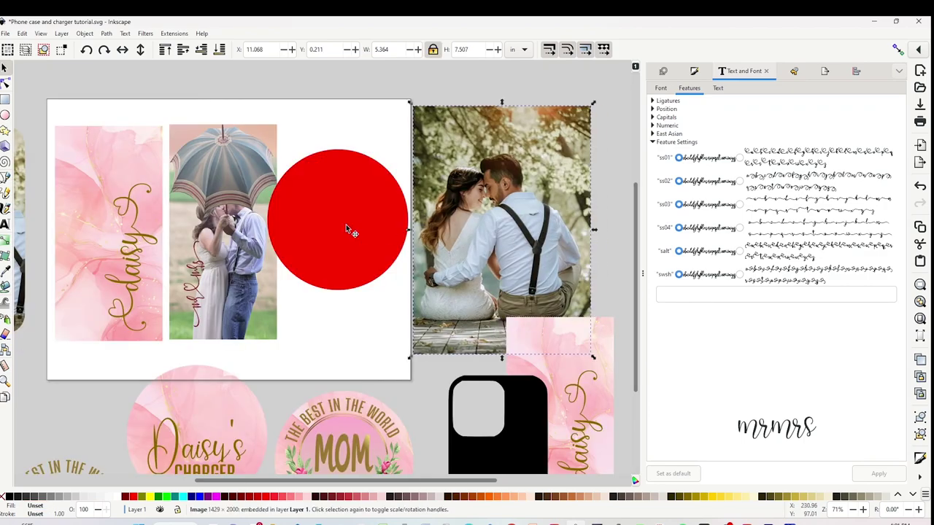
left_click_drag(341, 221, 498, 208)
left_click_drag(485, 482, 520, 482)
left_click(445, 398)
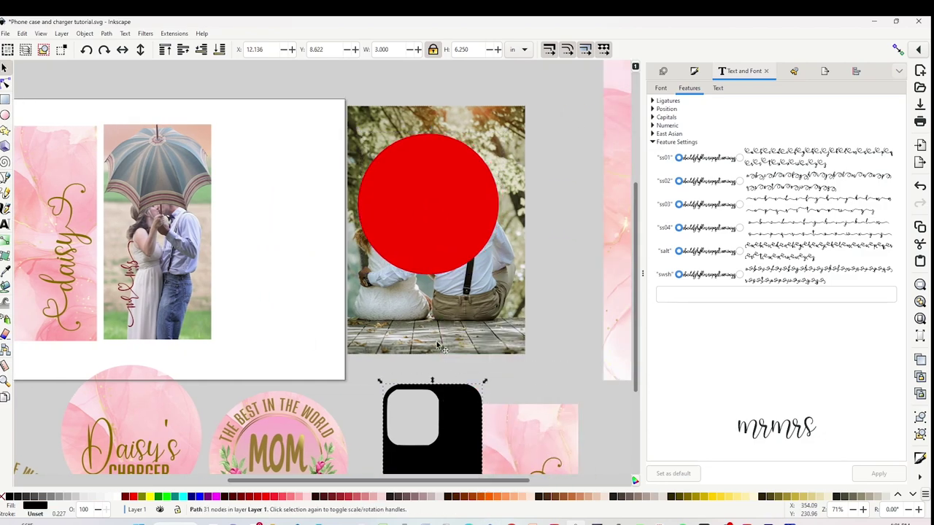
left_click(437, 203)
- Clip the seated couple photo to the red circle and move the round photo onto the page beside the umbrella photo
left_click_drag(307, 82, 556, 370)
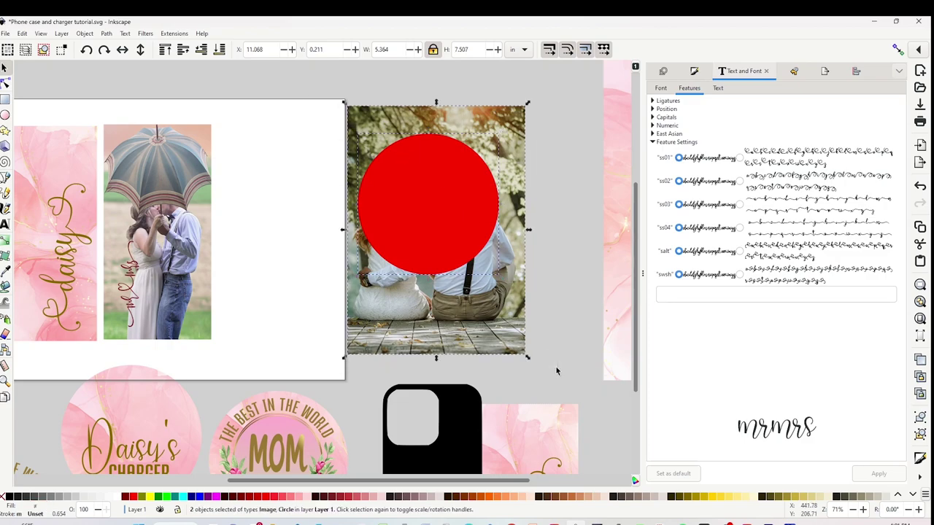
right_click(469, 210)
left_click(517, 367)
left_click_drag(469, 229, 335, 269)
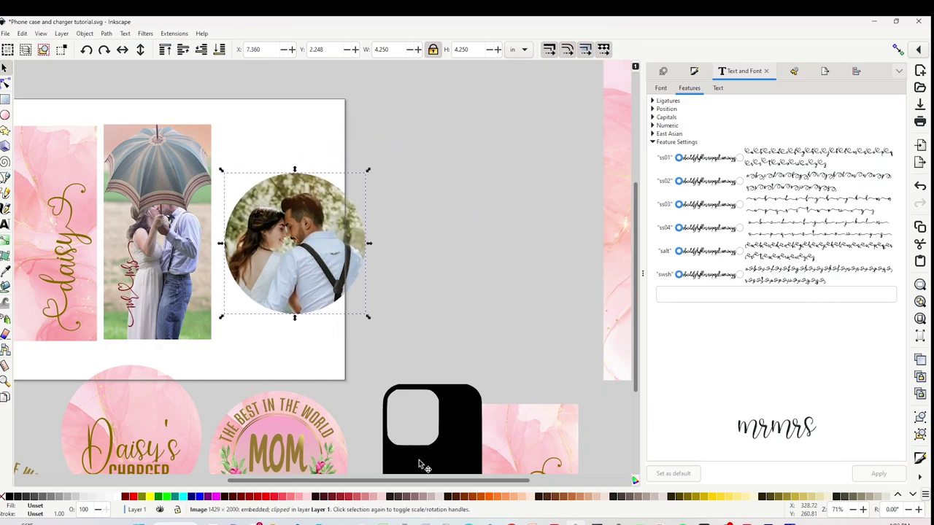
left_click_drag(442, 481, 393, 485)
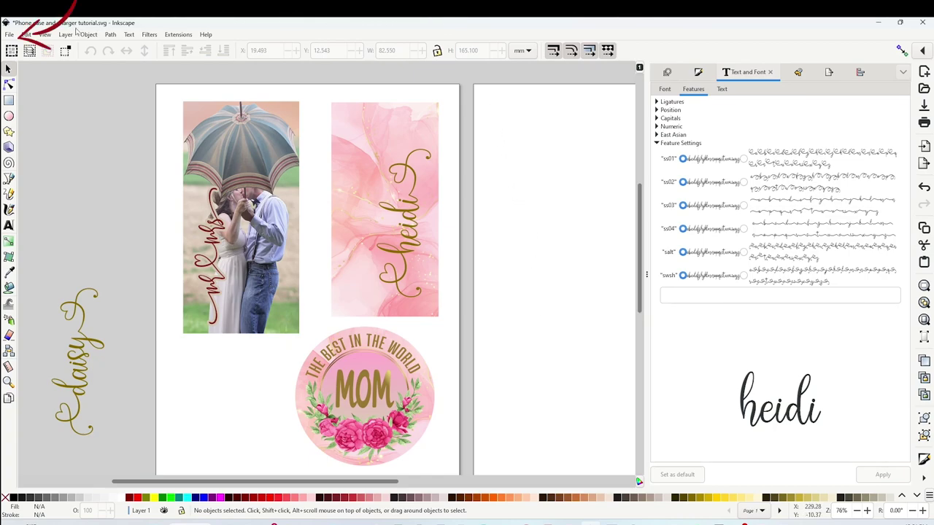
- Start printing the document on the ET-15000 Series printer and open its detailed printing preferences
left_click(10, 35)
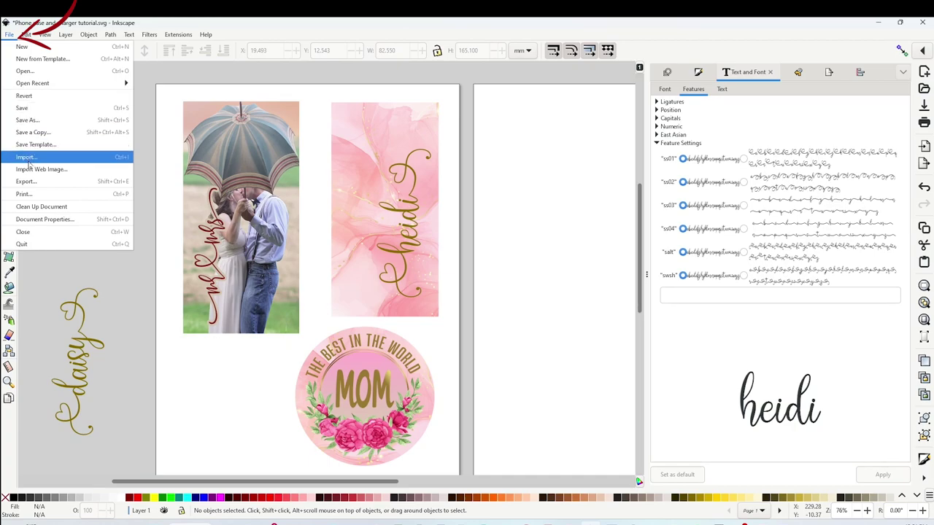
left_click(38, 194)
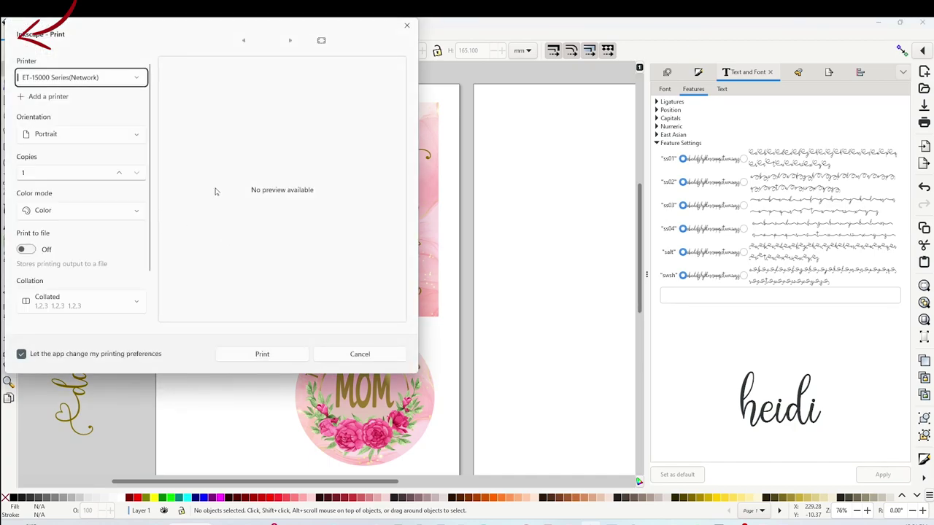
left_click_drag(219, 27, 401, 80)
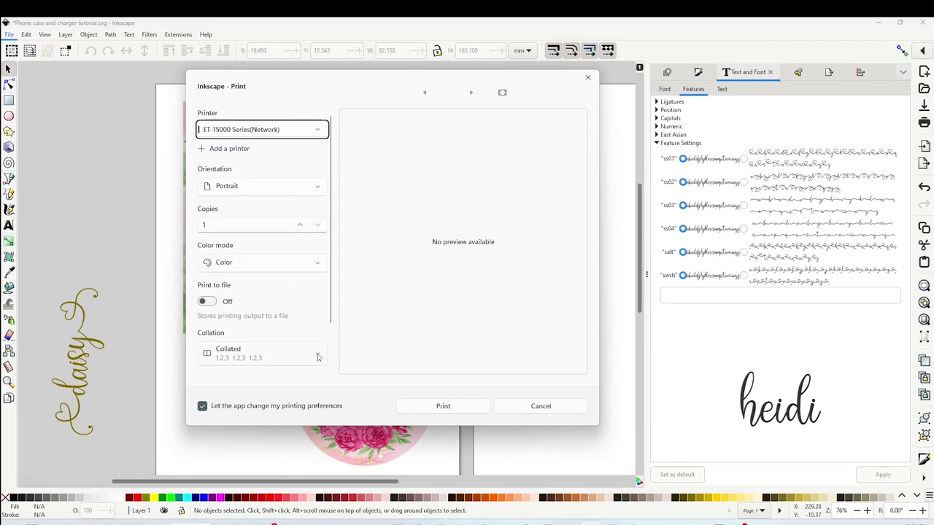
scroll(317, 362, "down", 2)
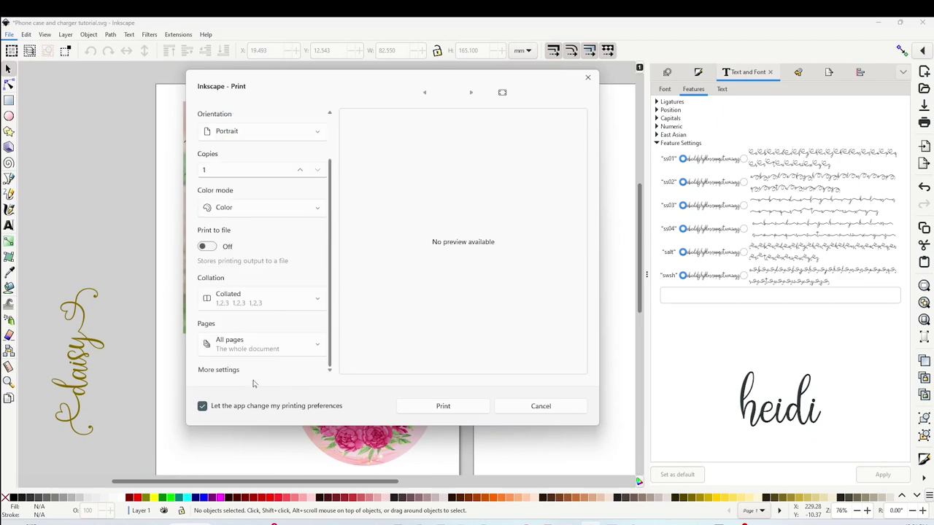
left_click(223, 371)
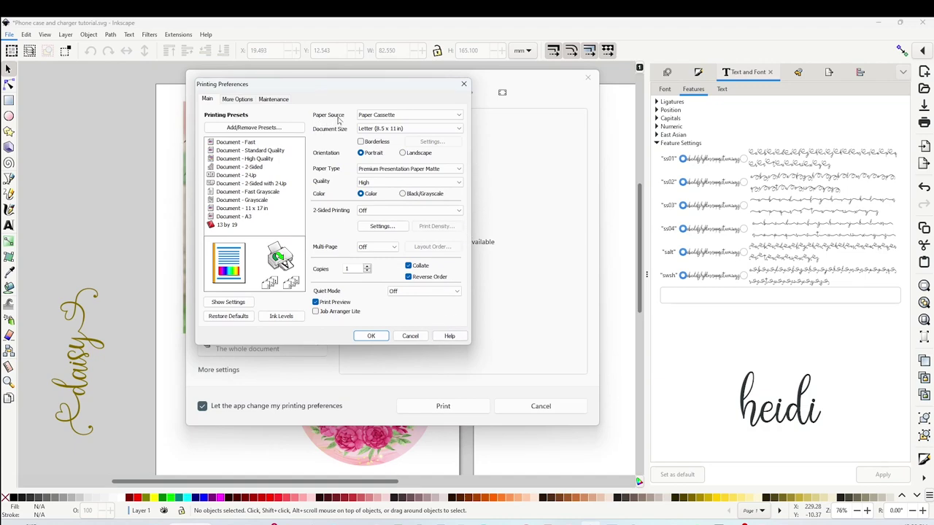
- Turn off Mirror Image in the printing preferences and print the page from the preview
left_click(371, 119)
left_click(403, 141)
left_click(241, 99)
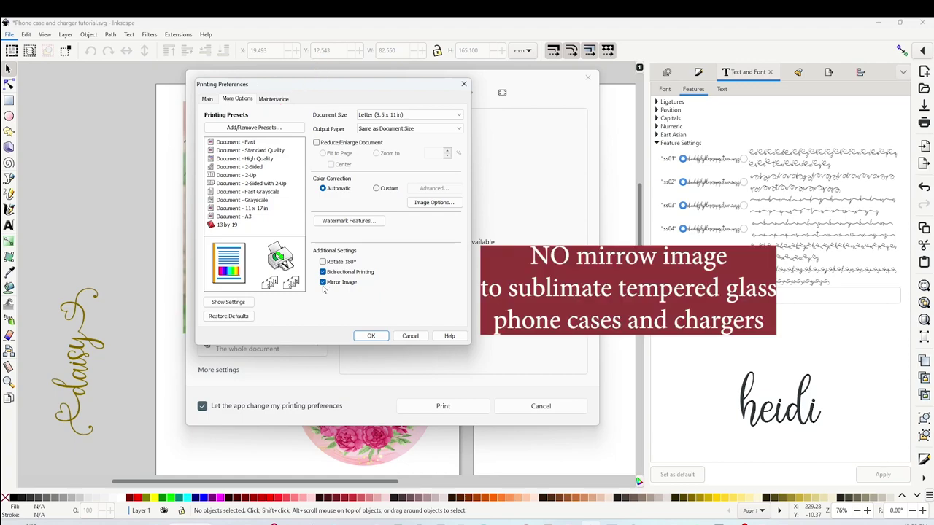
left_click(322, 283)
left_click(371, 335)
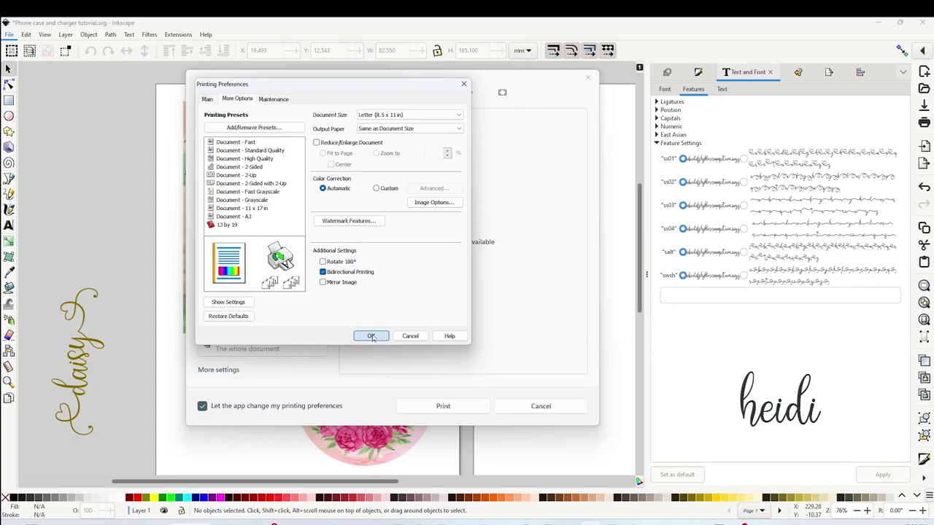
left_click(446, 407)
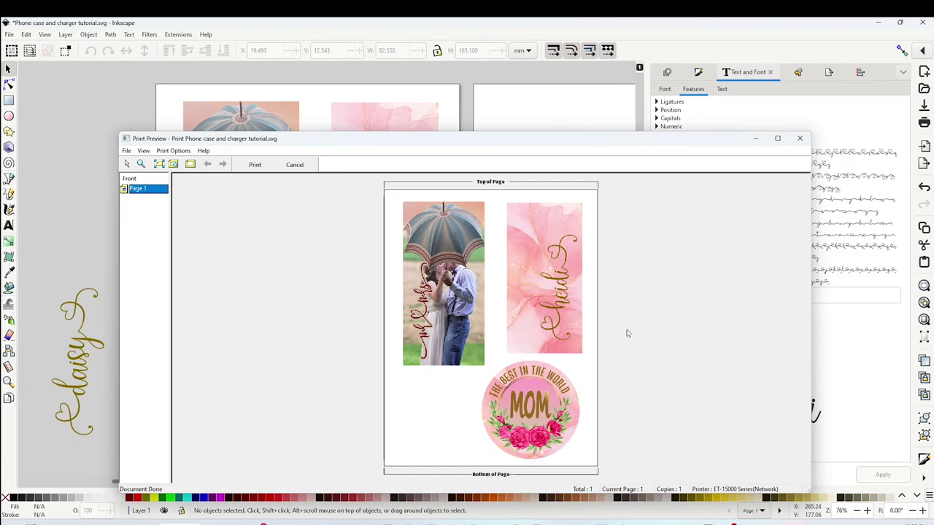
left_click(254, 165)
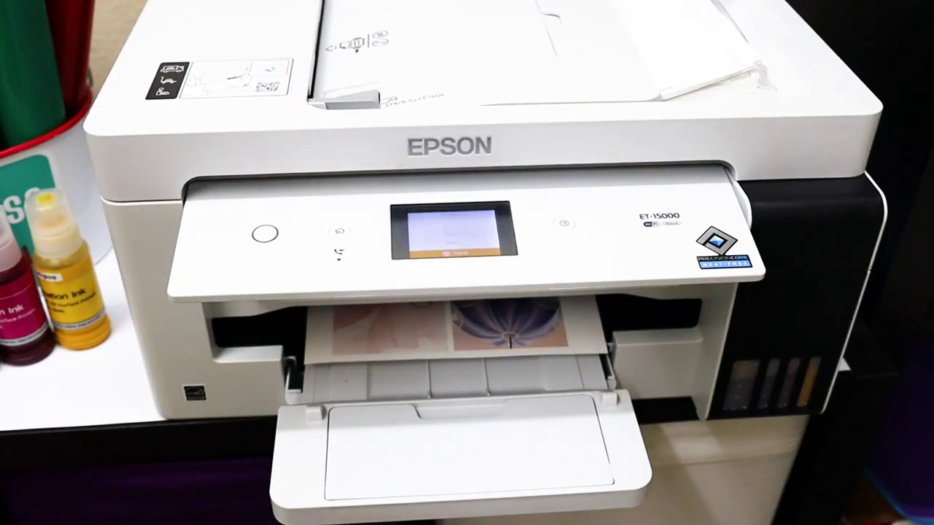